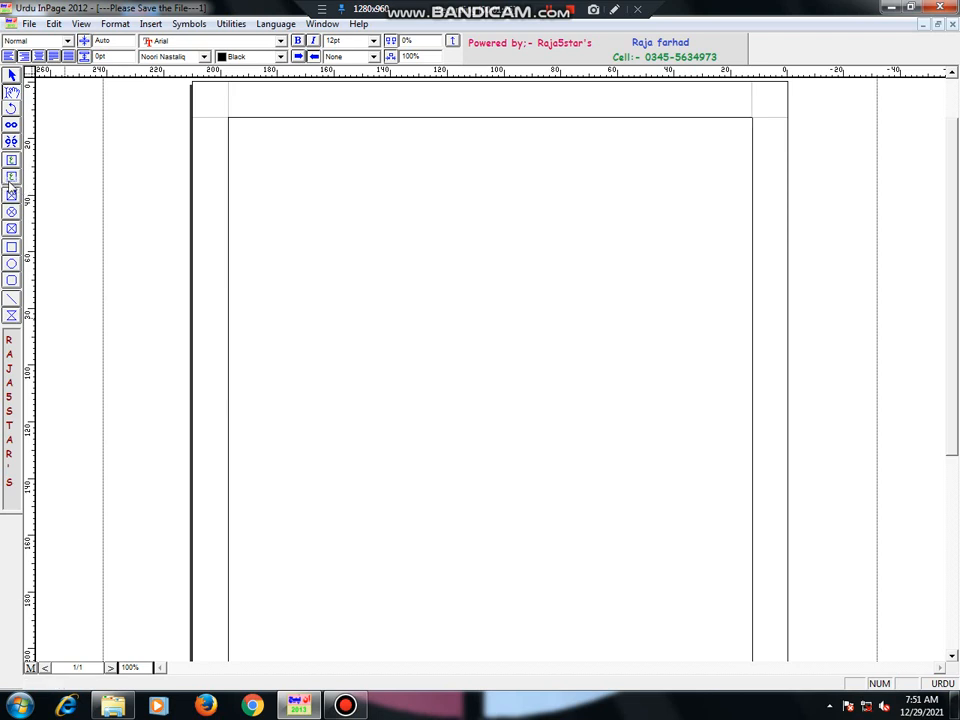
# Draw a text box about 148 mm wide across the upper part of the page and select it
pyautogui.click(11, 194)
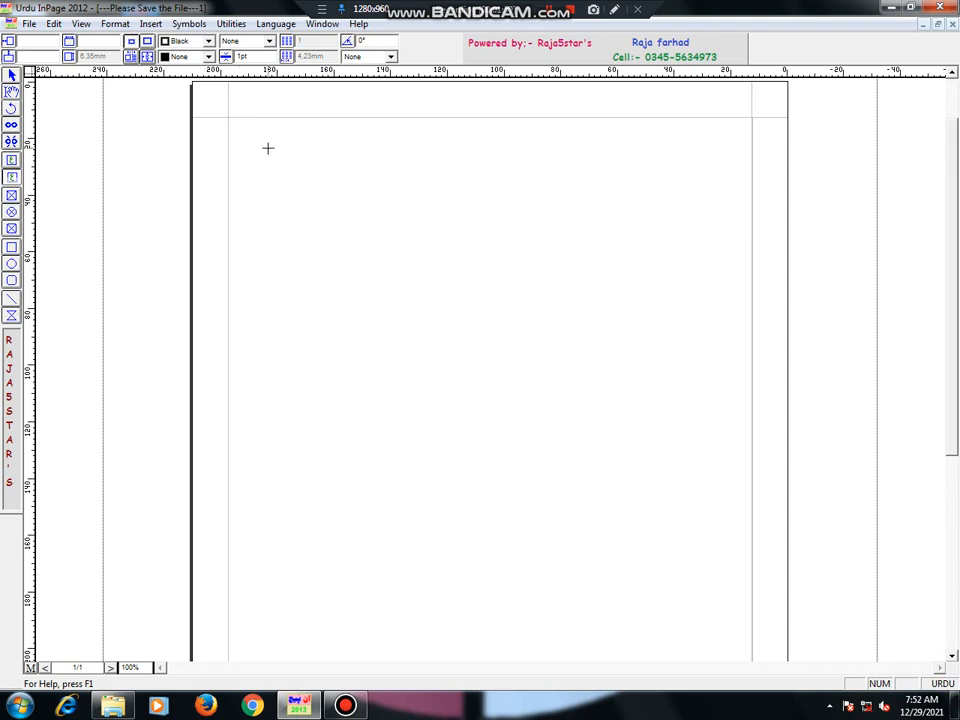
pyautogui.moveTo(268, 148); pyautogui.dragTo(688, 211)
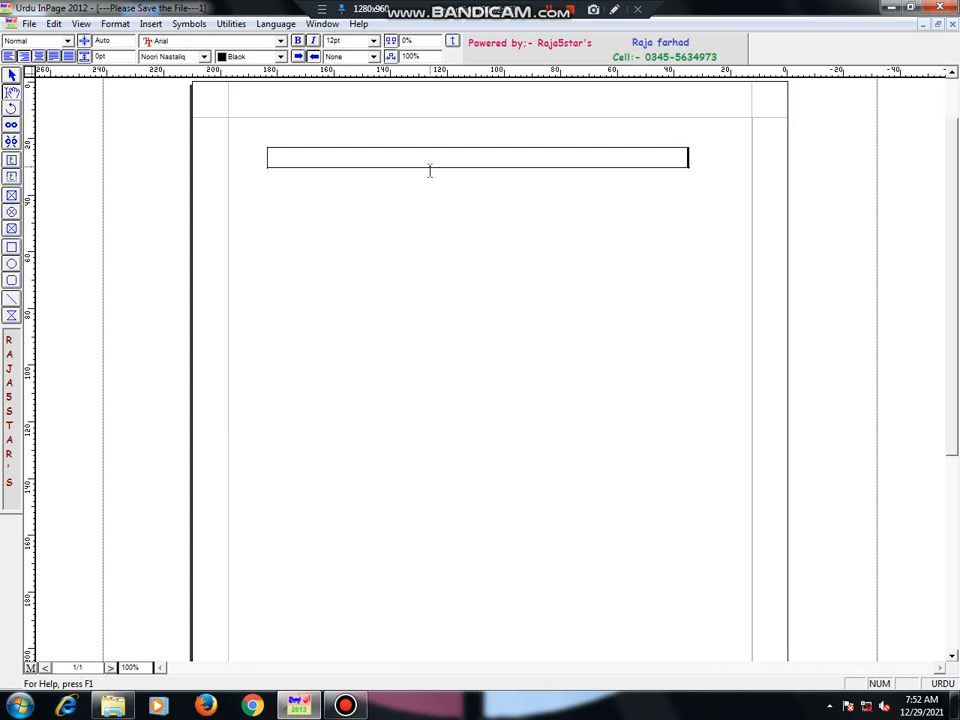
pyautogui.click(11, 79)
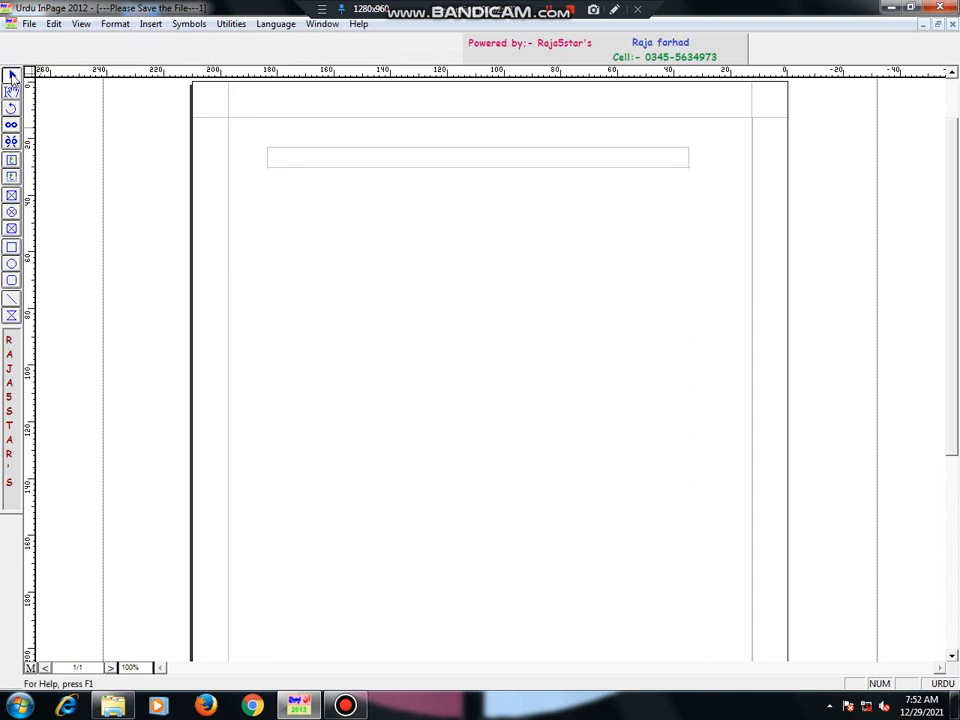
pyautogui.click(343, 165)
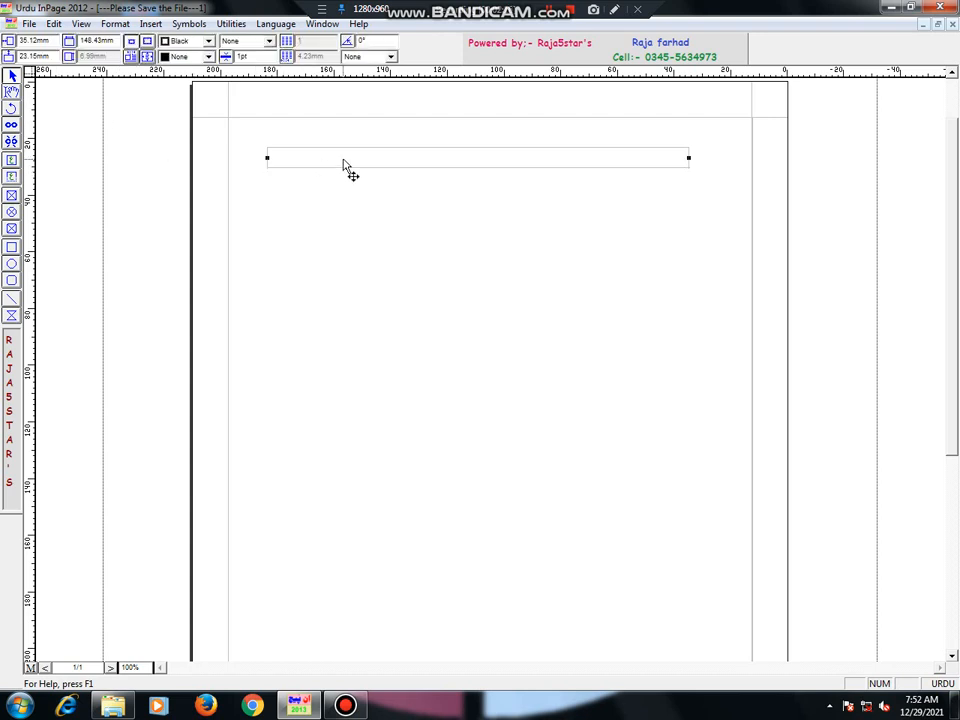
# Give the text box a dash-dot border 10 pt thick in blue
pyautogui.click(268, 41)
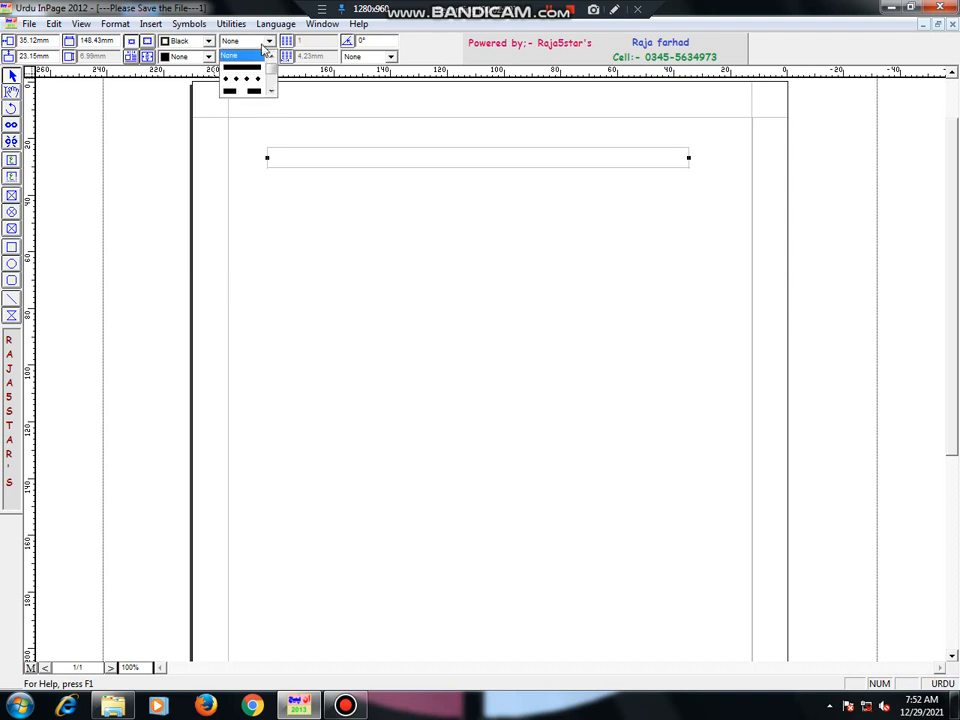
pyautogui.click(249, 79)
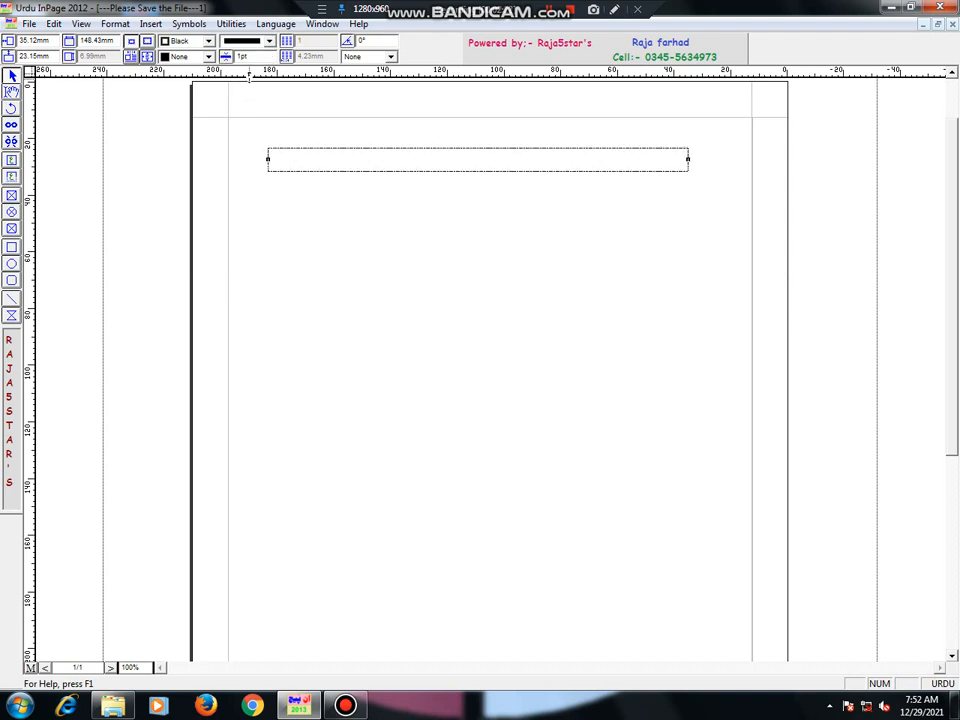
pyautogui.moveTo(254, 57); pyautogui.dragTo(200, 52)
pyautogui.write('10')
pyautogui.press('Return')
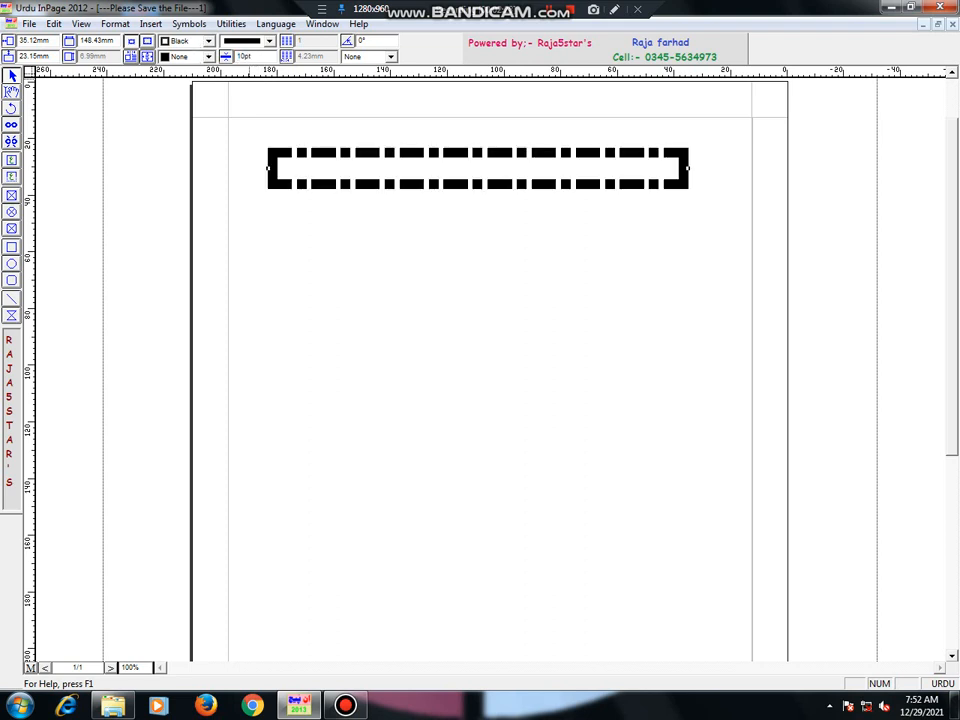
pyautogui.click(168, 40)
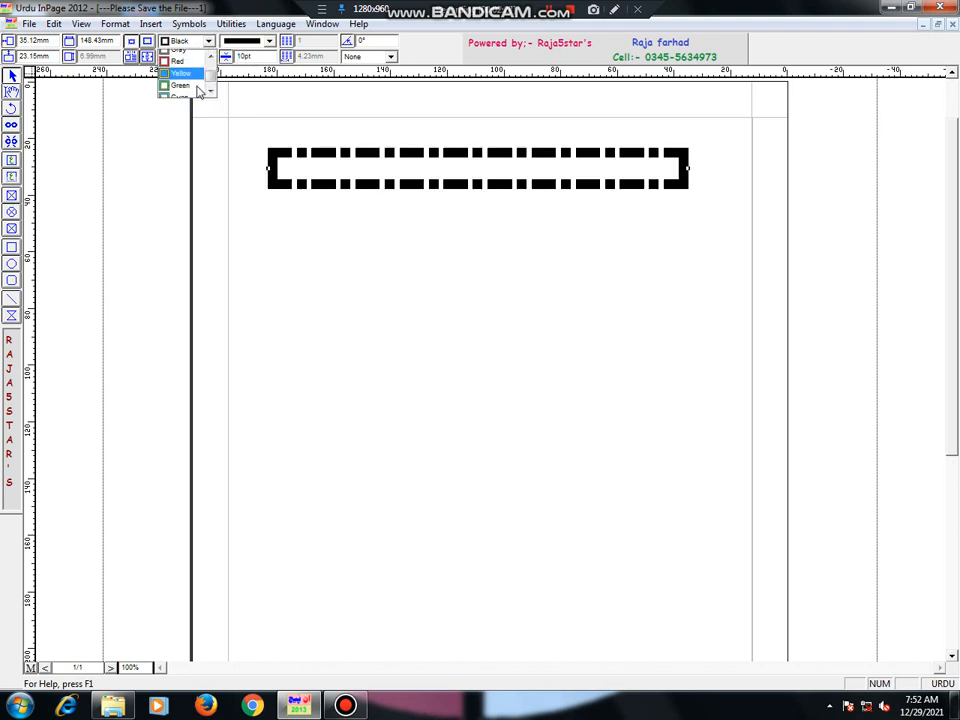
pyautogui.scroll(-1, 199, 92)
pyautogui.click(193, 89)
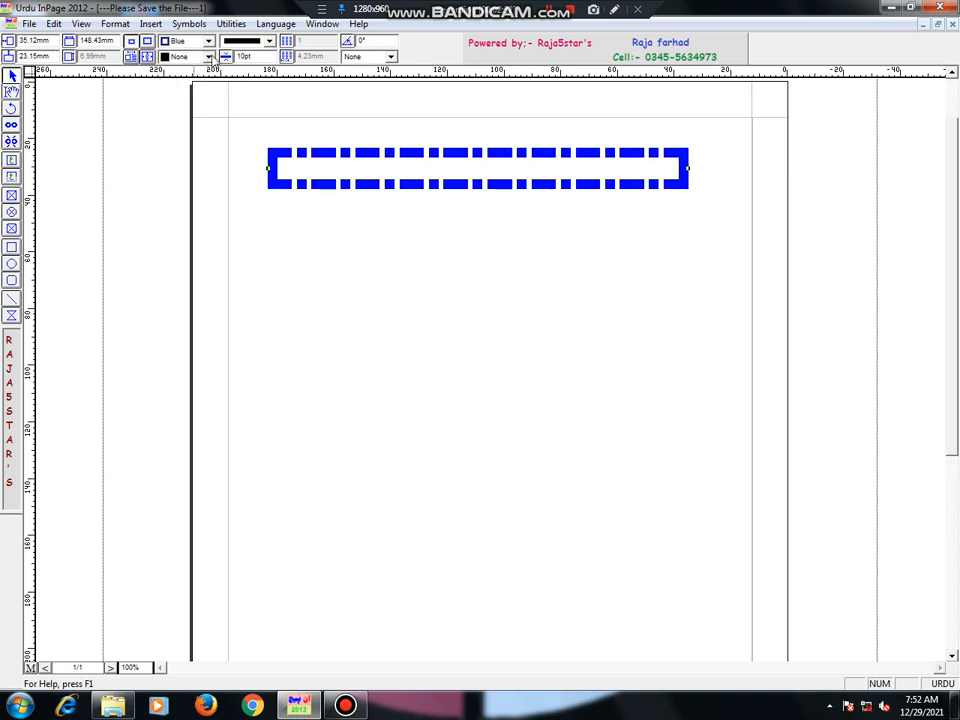
# Fill the text box with blue
pyautogui.click(208, 56)
pyautogui.scroll(-1, 205, 94)
pyautogui.click(195, 94)
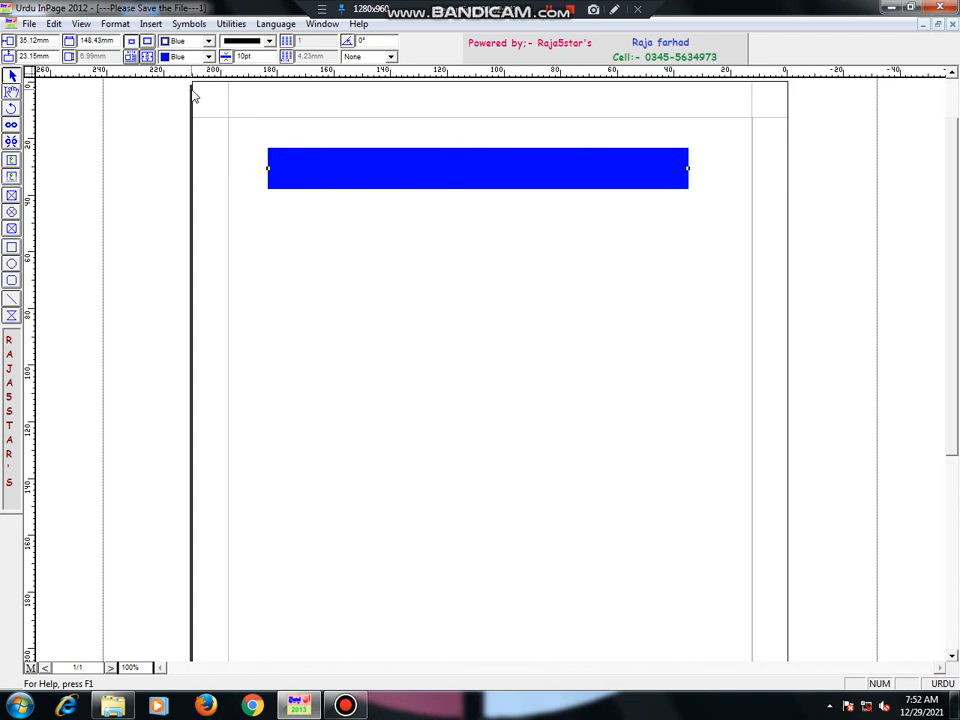
# Change the text box's fill to green and apply a diagonal hatch pattern to it
pyautogui.click(208, 56)
pyautogui.scroll(1, 207, 73)
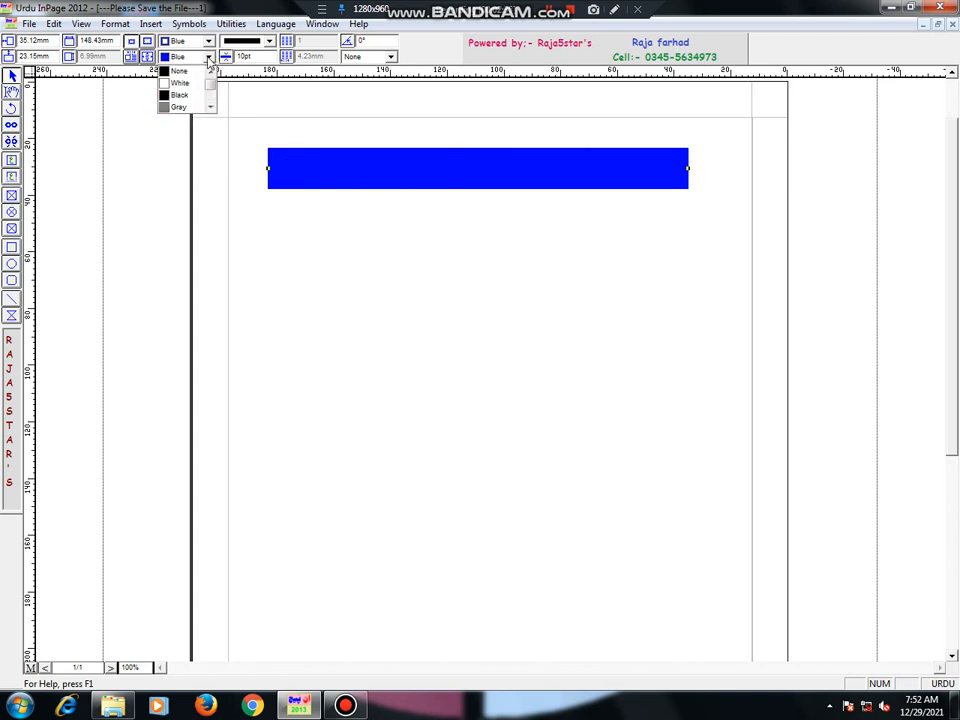
pyautogui.scroll(-1, 207, 73)
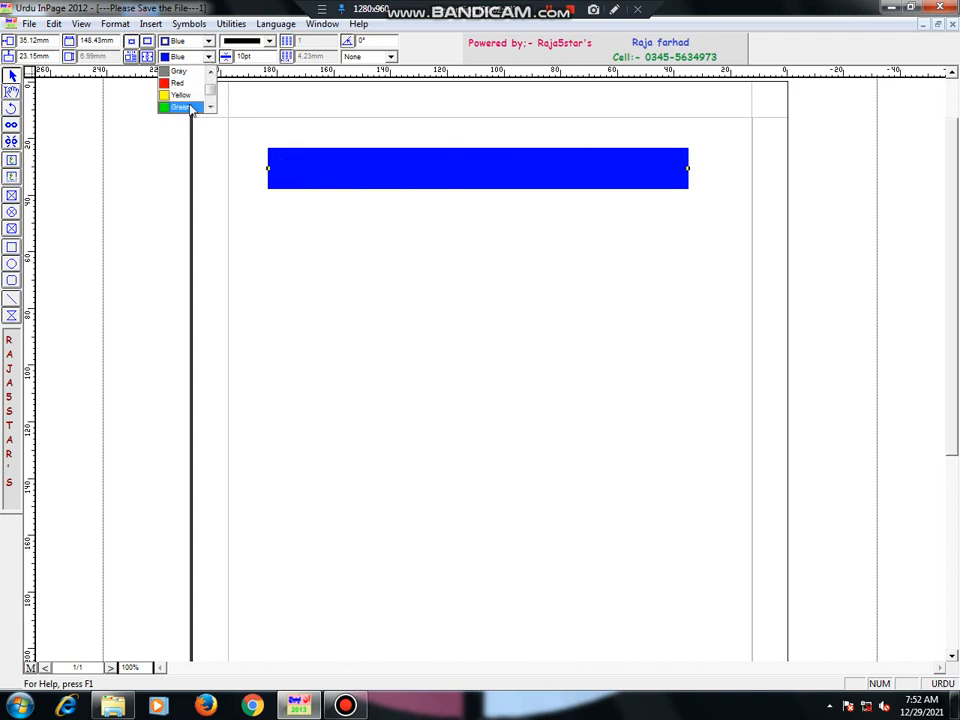
pyautogui.click(181, 107)
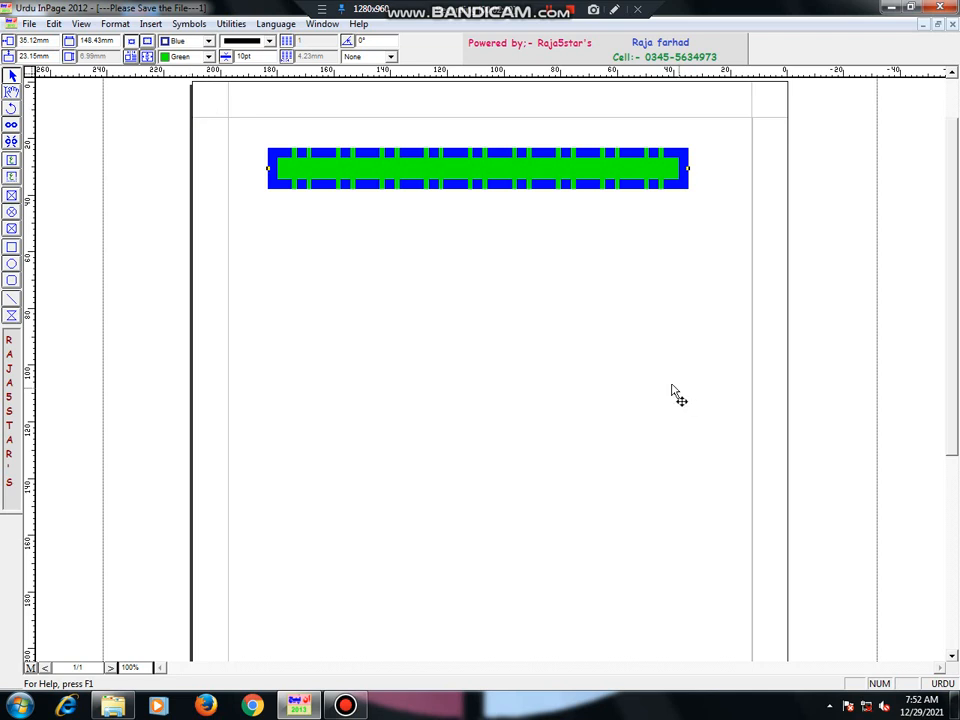
pyautogui.click(391, 57)
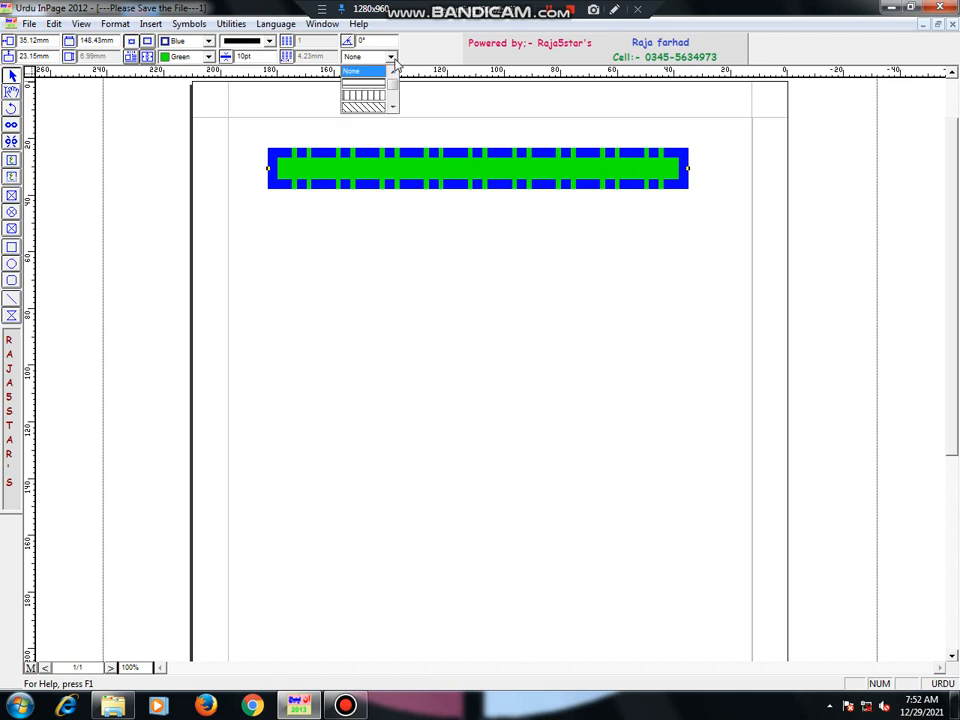
pyautogui.scroll(-1, 370, 85)
pyautogui.click(379, 83)
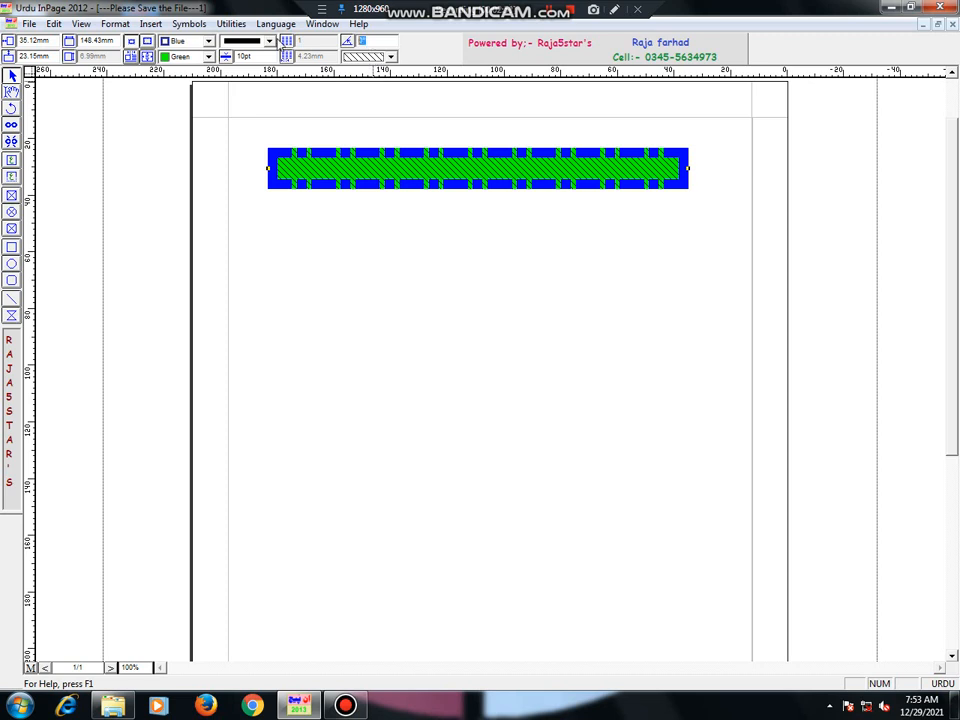
# Try rotating the text box by 20° and reset its rotation angle to 0°
pyautogui.write('20')
pyautogui.press('Return')
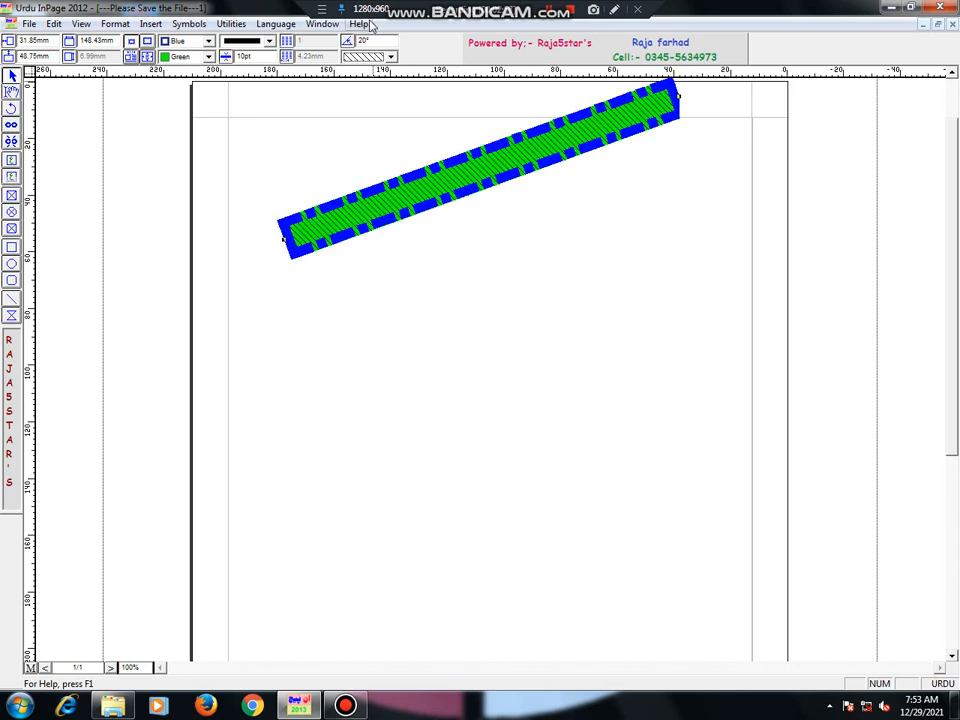
pyautogui.moveTo(372, 43); pyautogui.dragTo(321, 44)
pyautogui.write('0')
pyautogui.press('Return')
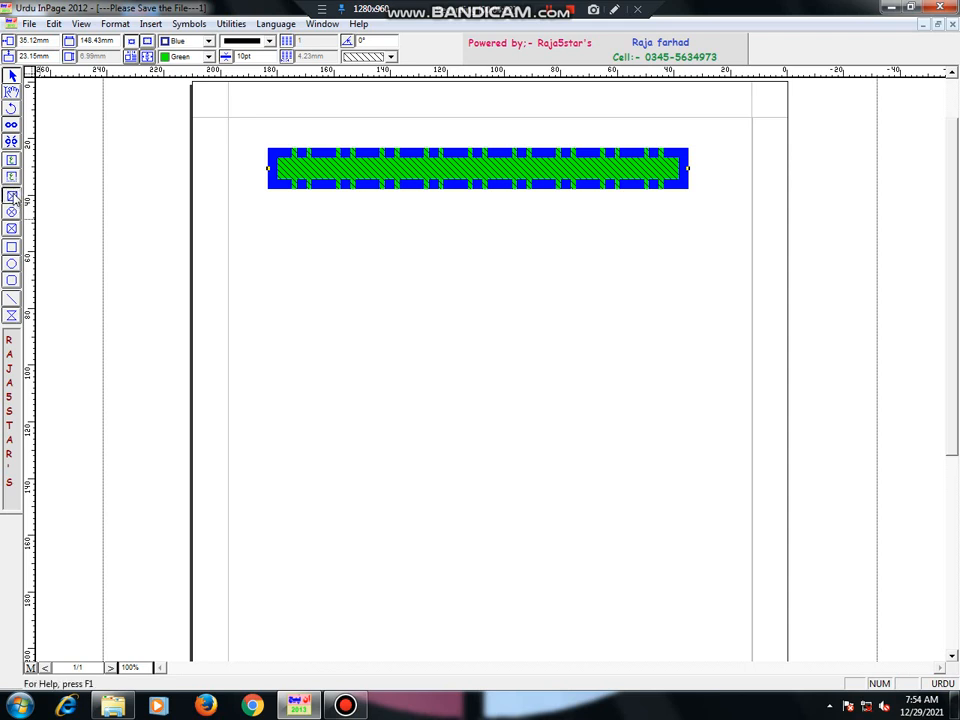
# Draw a rectangular picture frame about 73 by 86 mm below the green banner and import the LCD2 picture into it
pyautogui.click(11, 196)
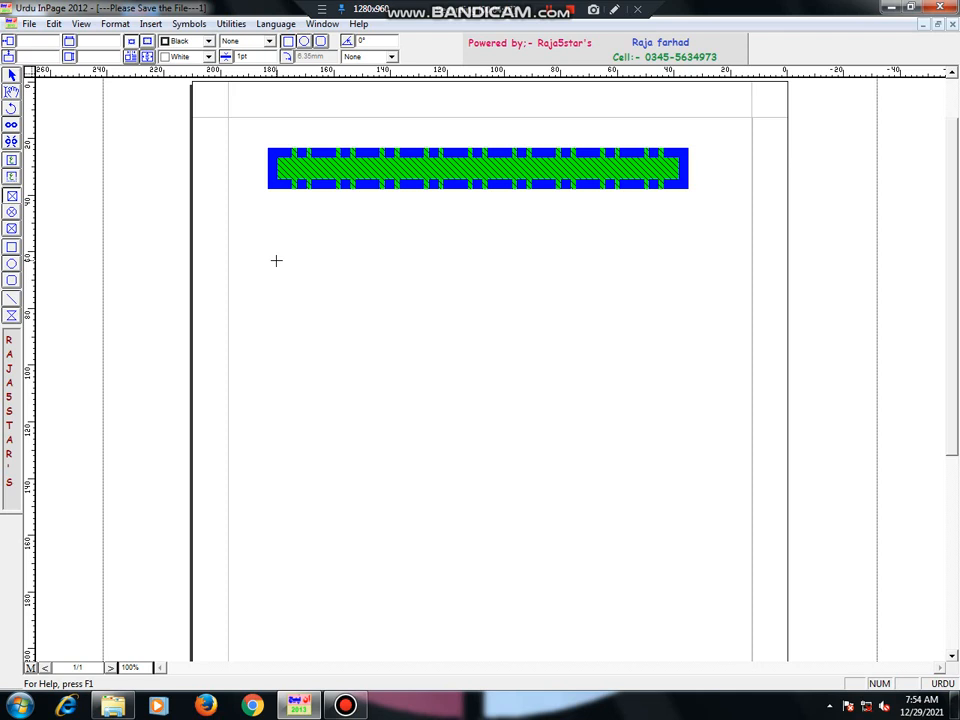
pyautogui.moveTo(276, 260); pyautogui.dragTo(482, 506)
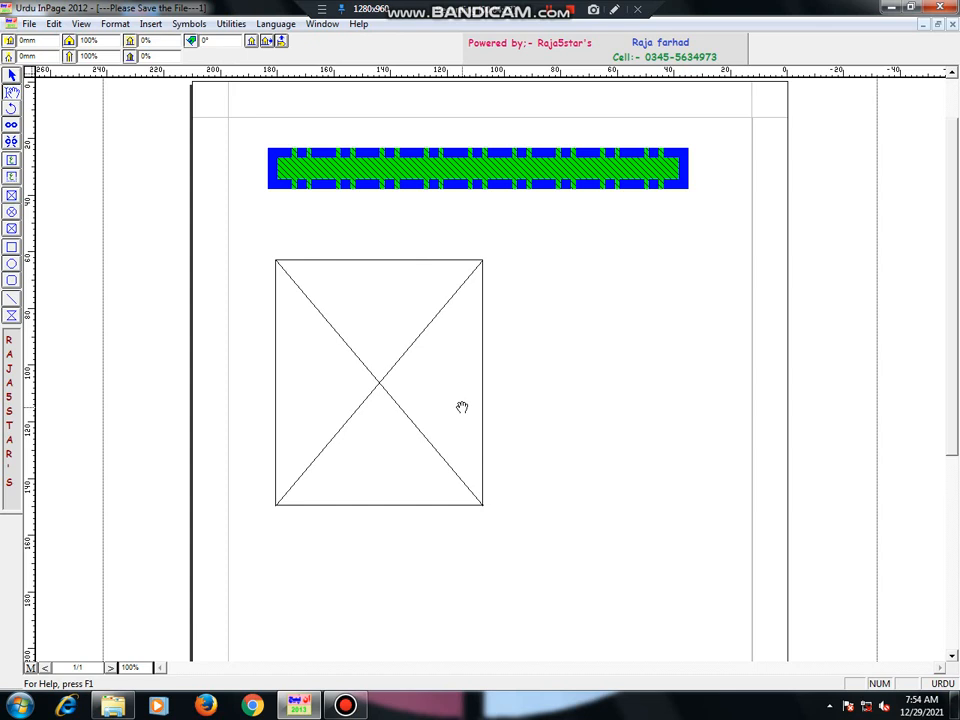
pyautogui.doubleClick(359, 408)
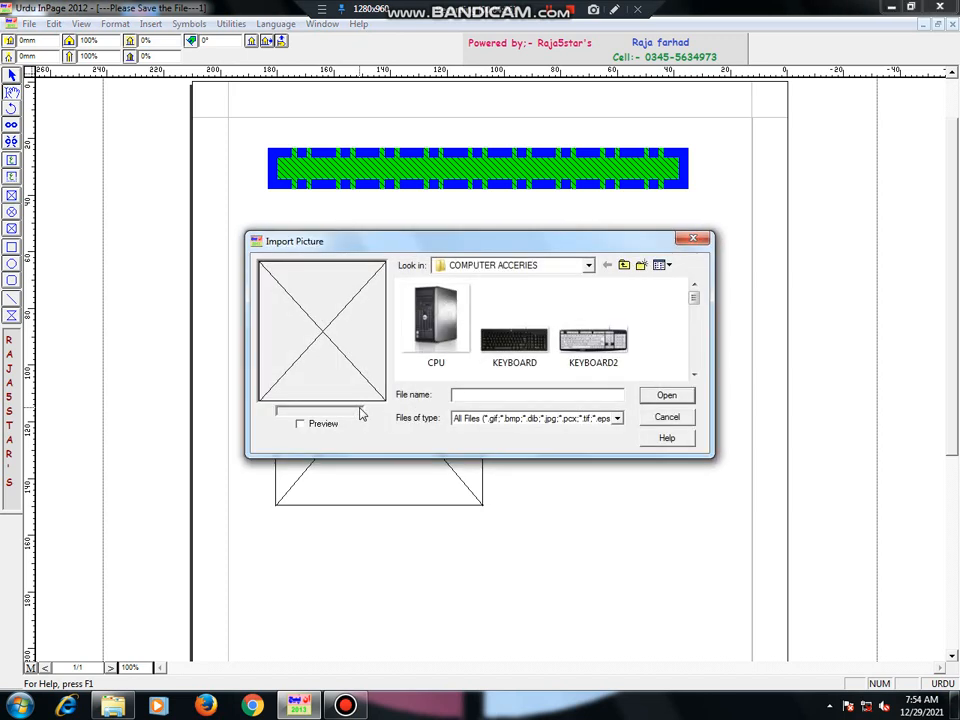
pyautogui.click(694, 314)
pyautogui.moveTo(697, 311); pyautogui.dragTo(698, 313)
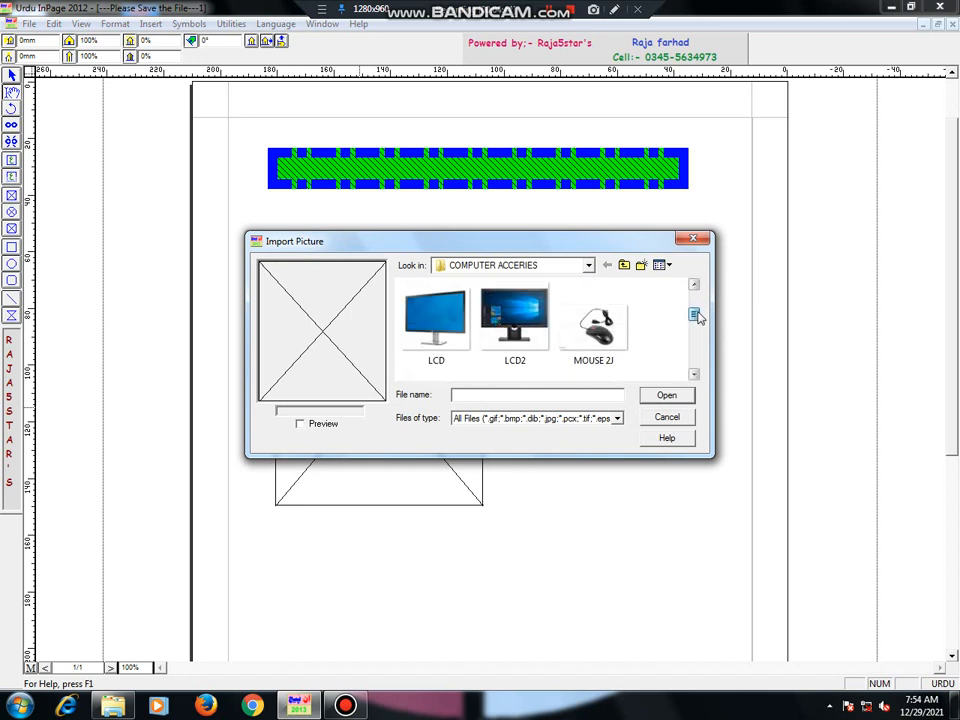
pyautogui.click(540, 318)
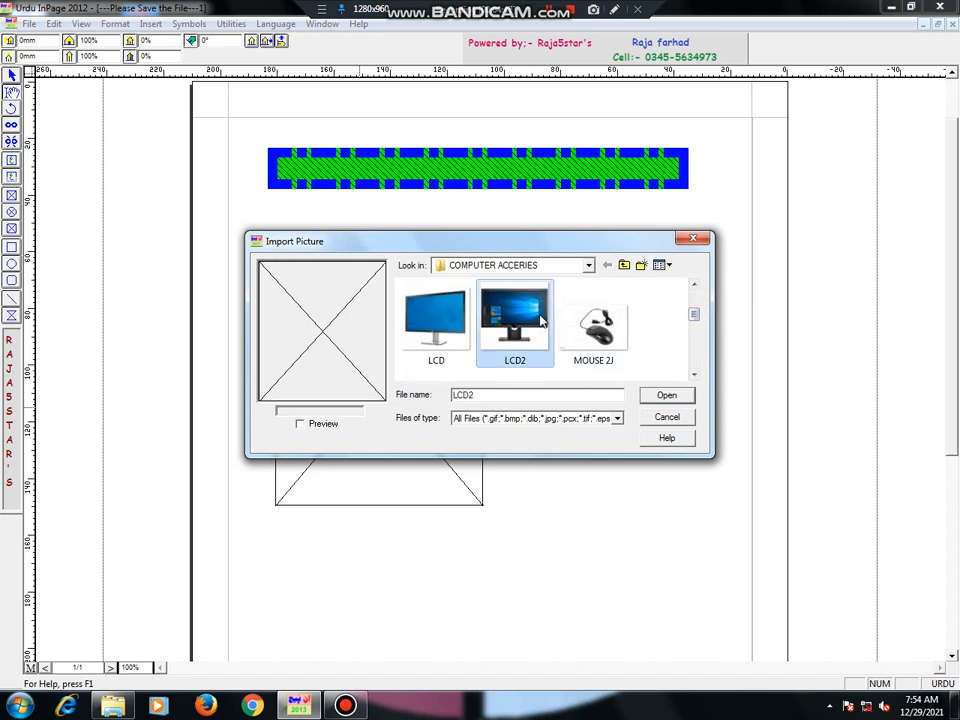
pyautogui.click(673, 397)
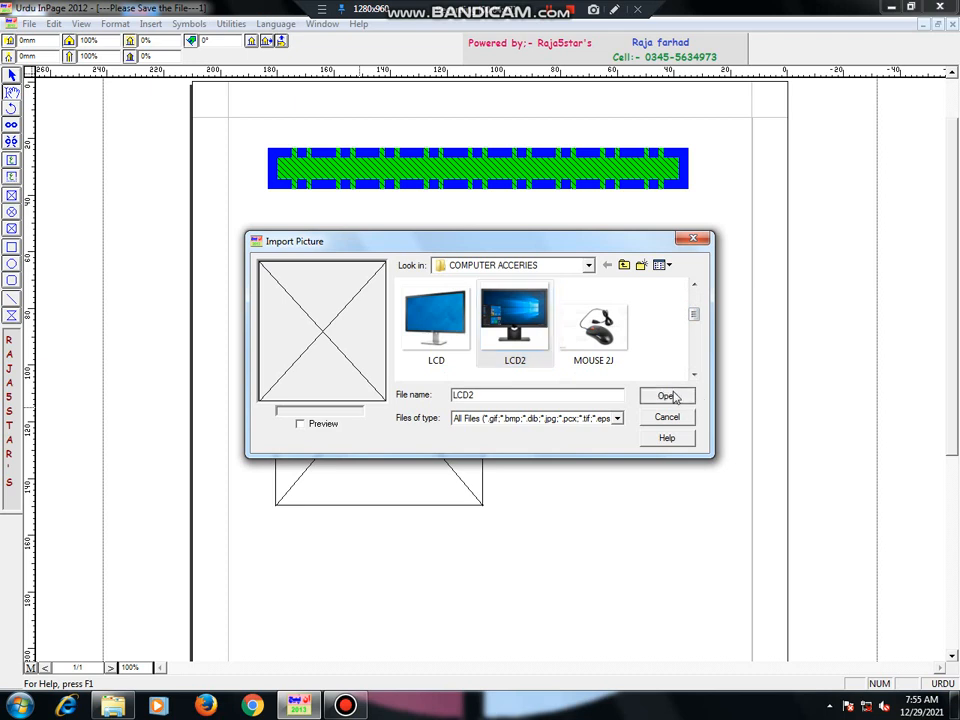
pyautogui.click(568, 411)
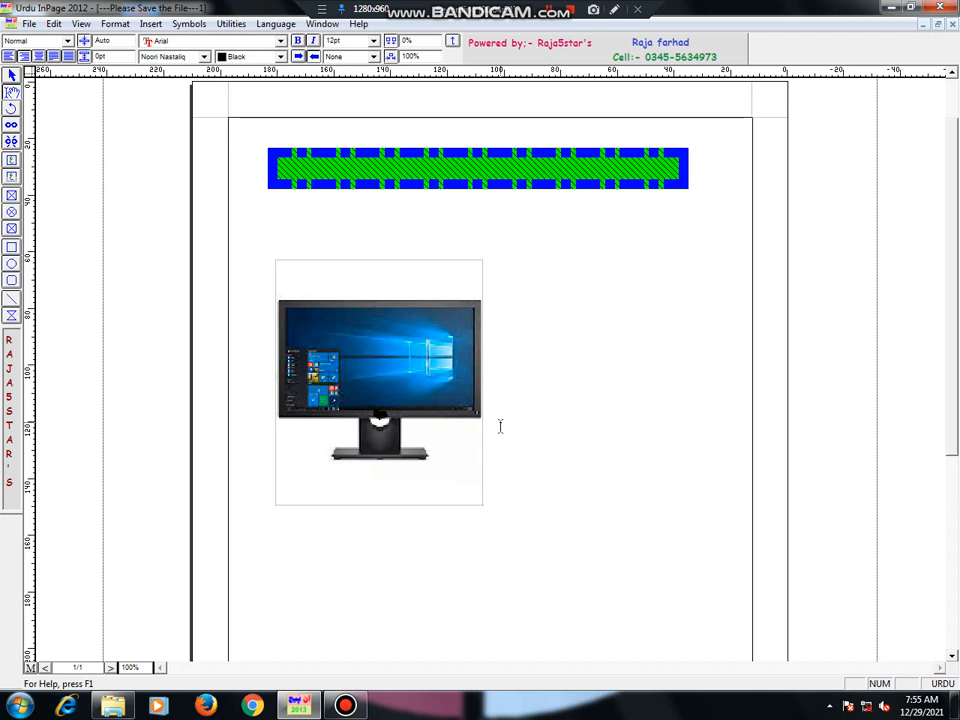
# Select the picture frame, try the elliptical shape, and change it to a rounded rectangle
pyautogui.click(11, 75)
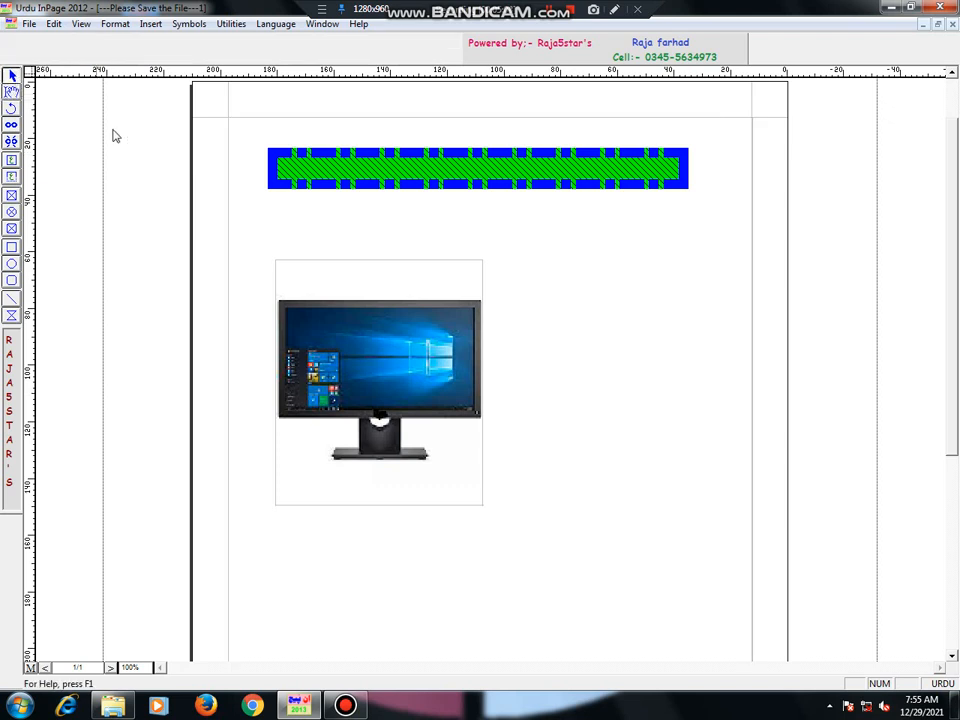
pyautogui.click(384, 282)
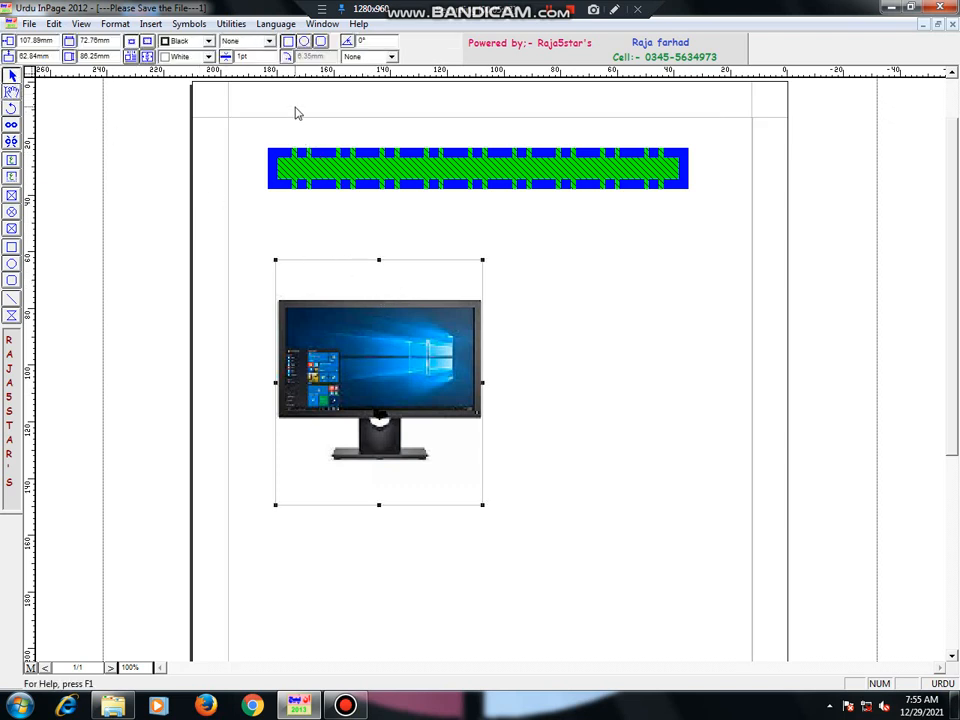
pyautogui.click(304, 42)
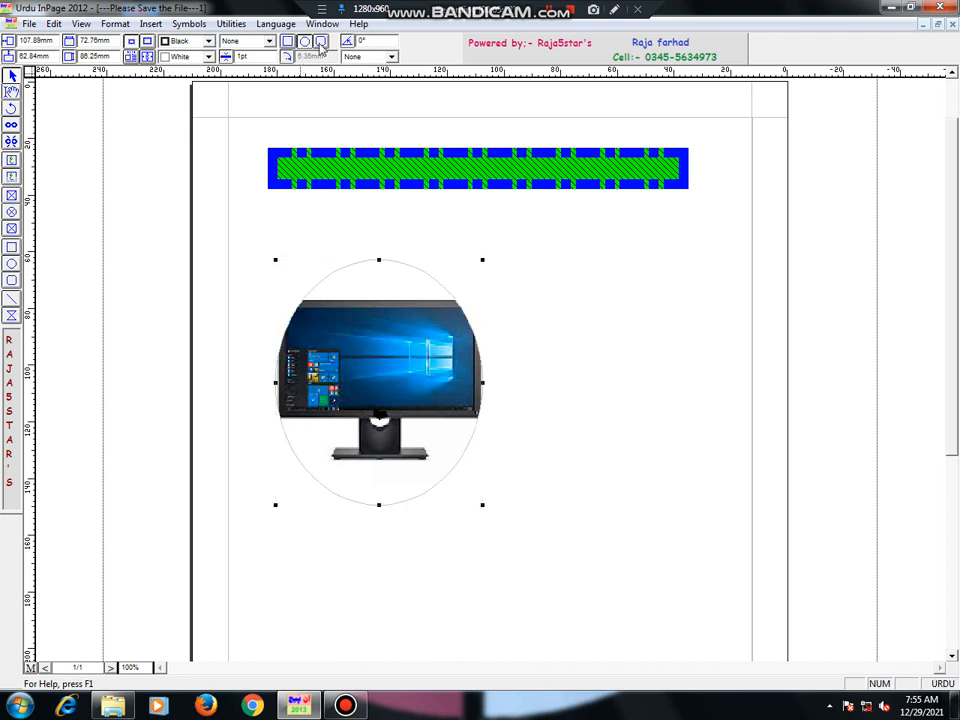
pyautogui.click(321, 42)
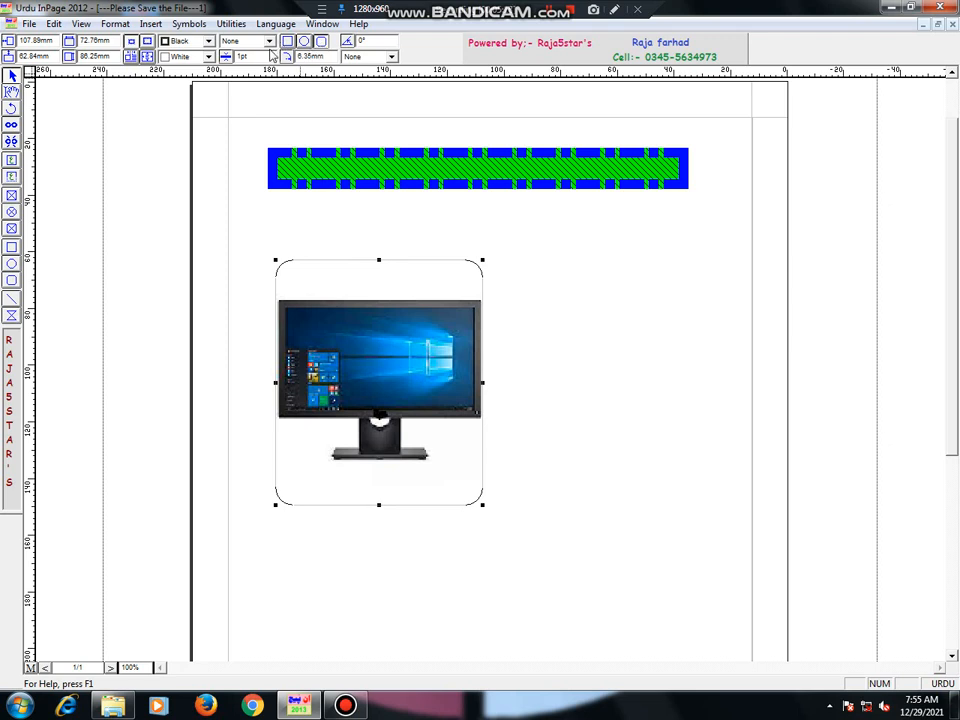
# Give the monitor picture's frame a thin-and-thick double-line border in red, 20 pt thick
pyautogui.click(269, 41)
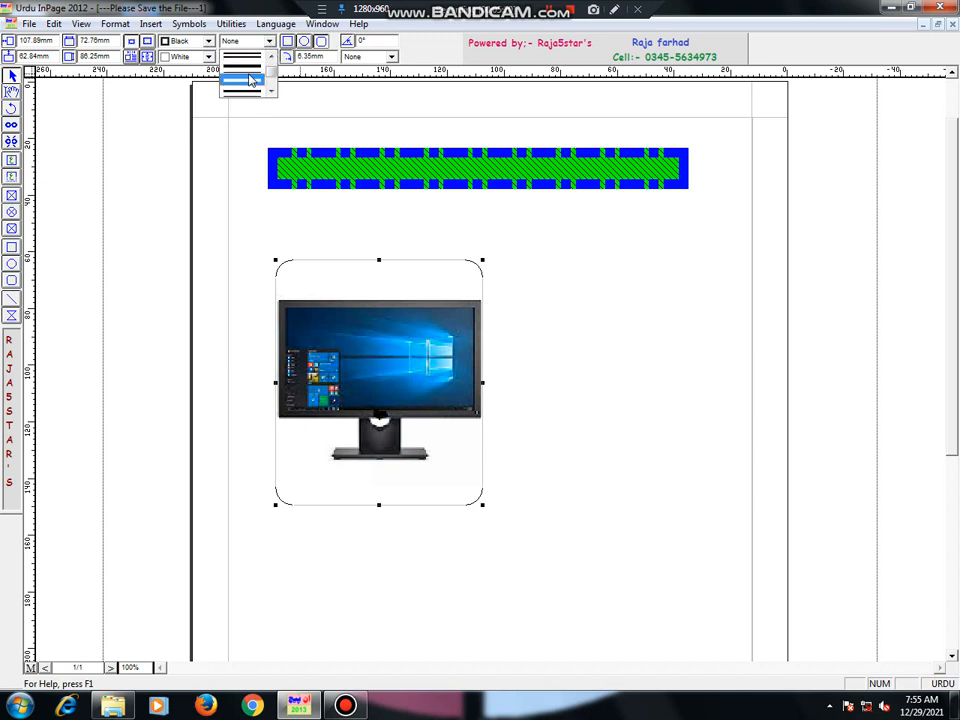
pyautogui.click(249, 86)
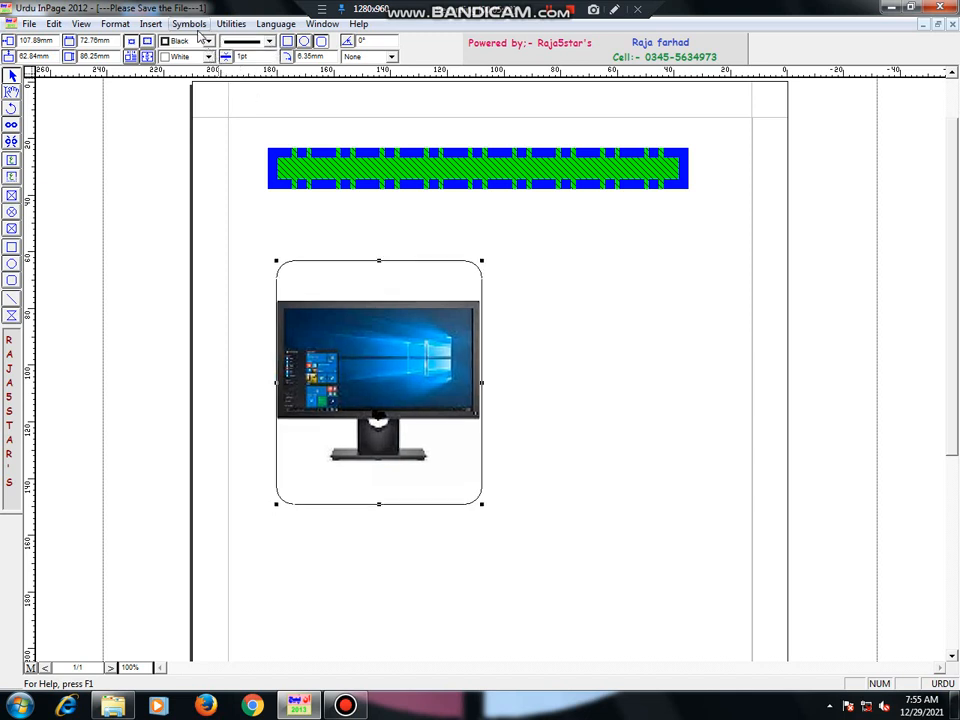
pyautogui.click(208, 42)
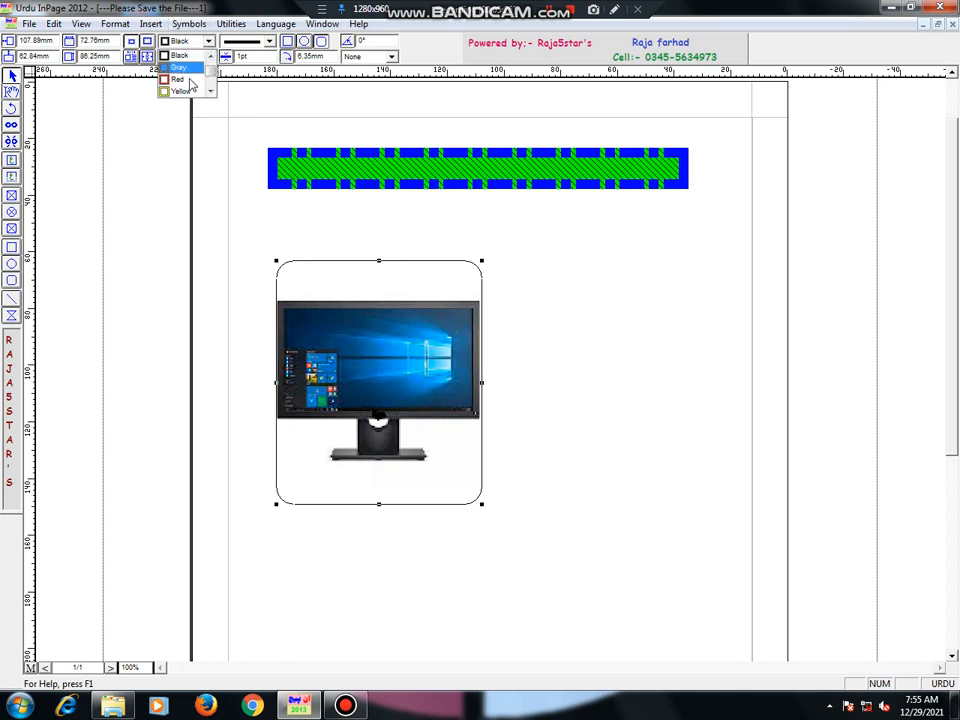
pyautogui.click(178, 79)
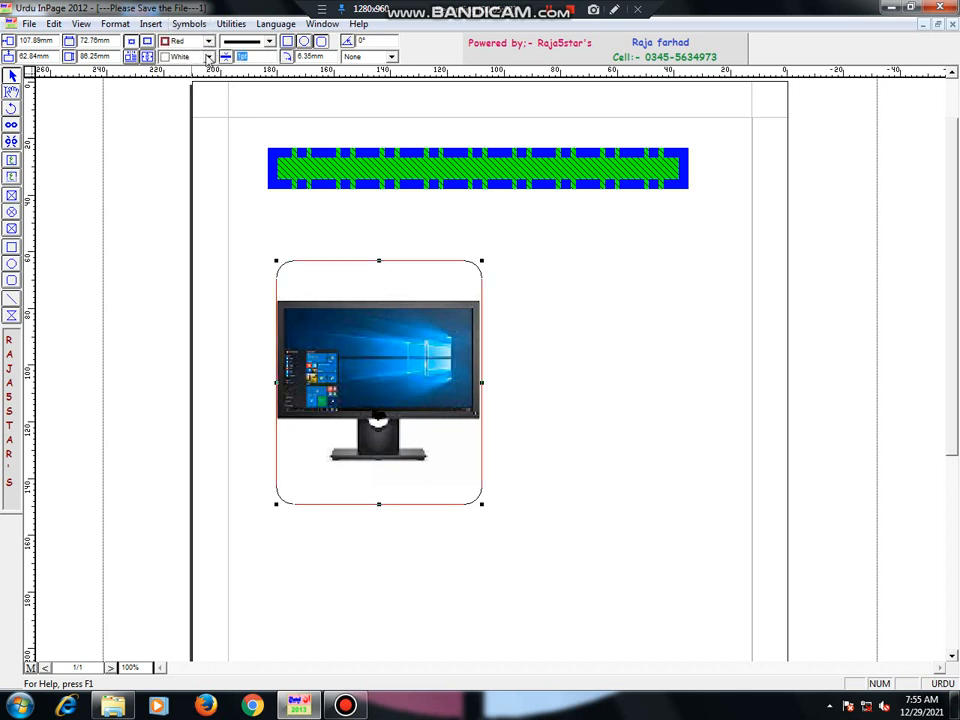
pyautogui.write('20')
pyautogui.press('Return')
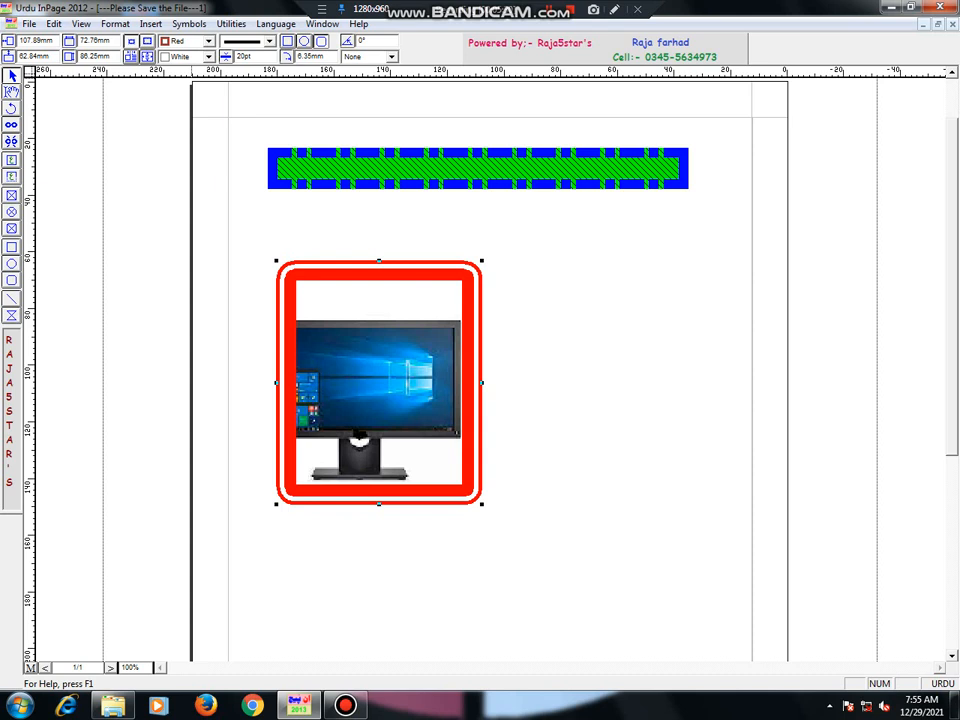
# Set the picture frame's fill to yellow and move the frame slightly down and left, about 3 mm horizontally
pyautogui.click(212, 58)
pyautogui.click(171, 89)
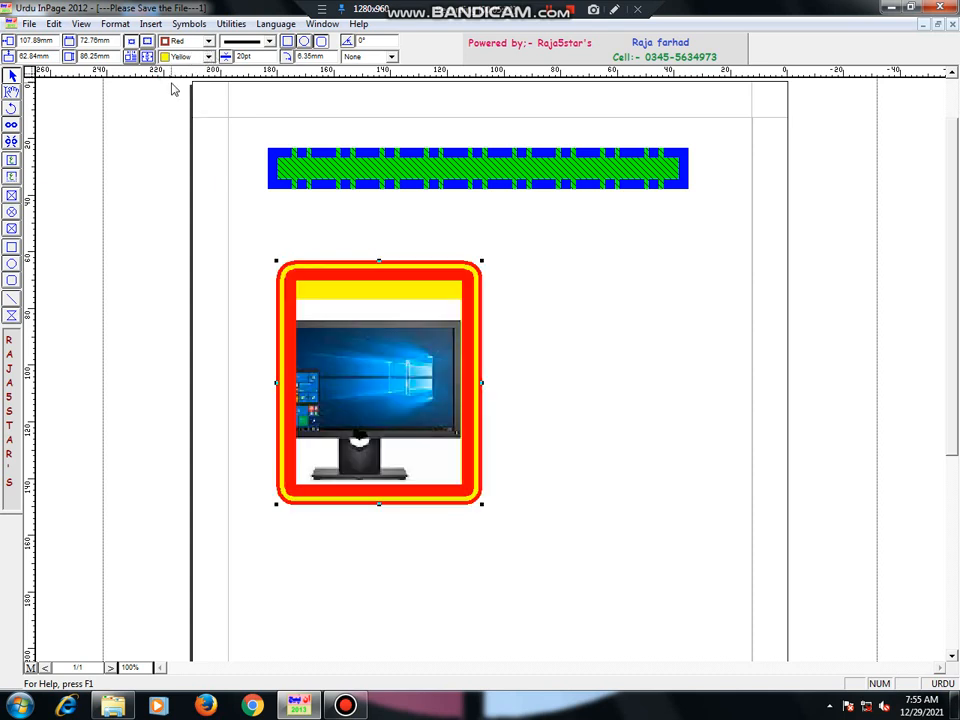
pyautogui.moveTo(390, 373); pyautogui.dragTo(381, 383)
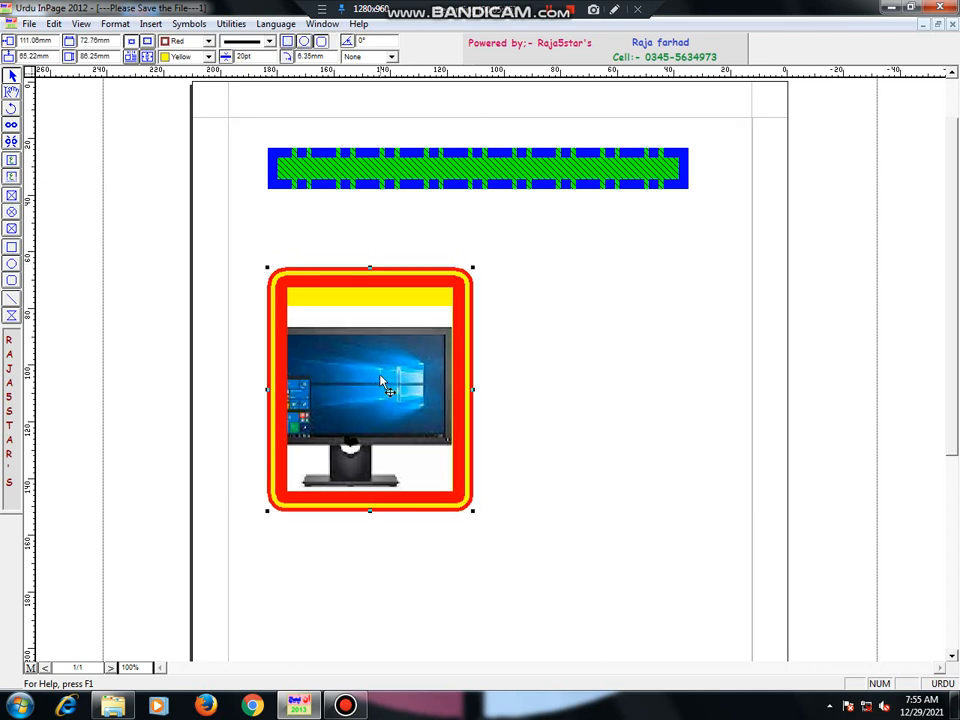
# Draw an elliptical picture frame to the right of the monitor picture and import the CPU picture into it
pyautogui.click(550, 338)
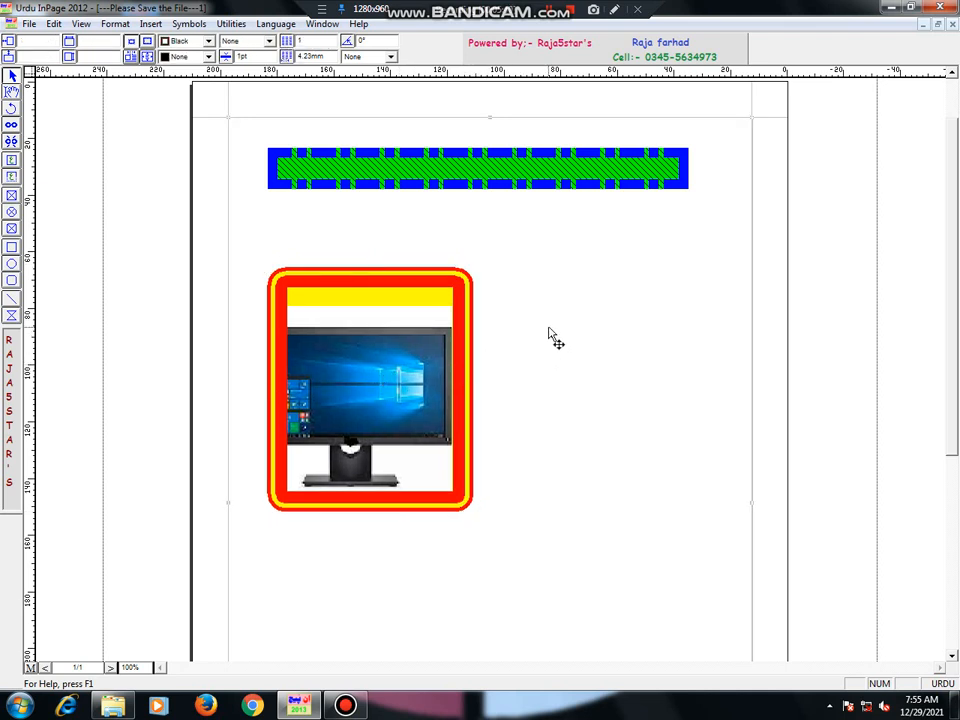
pyautogui.click(12, 214)
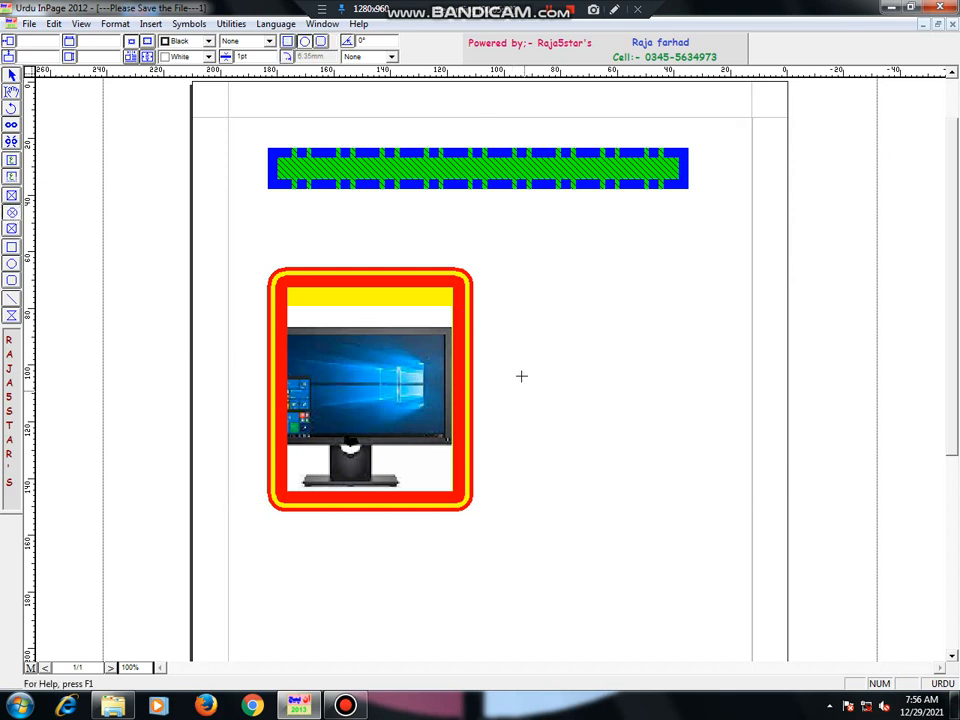
pyautogui.moveTo(506, 295); pyautogui.dragTo(717, 490)
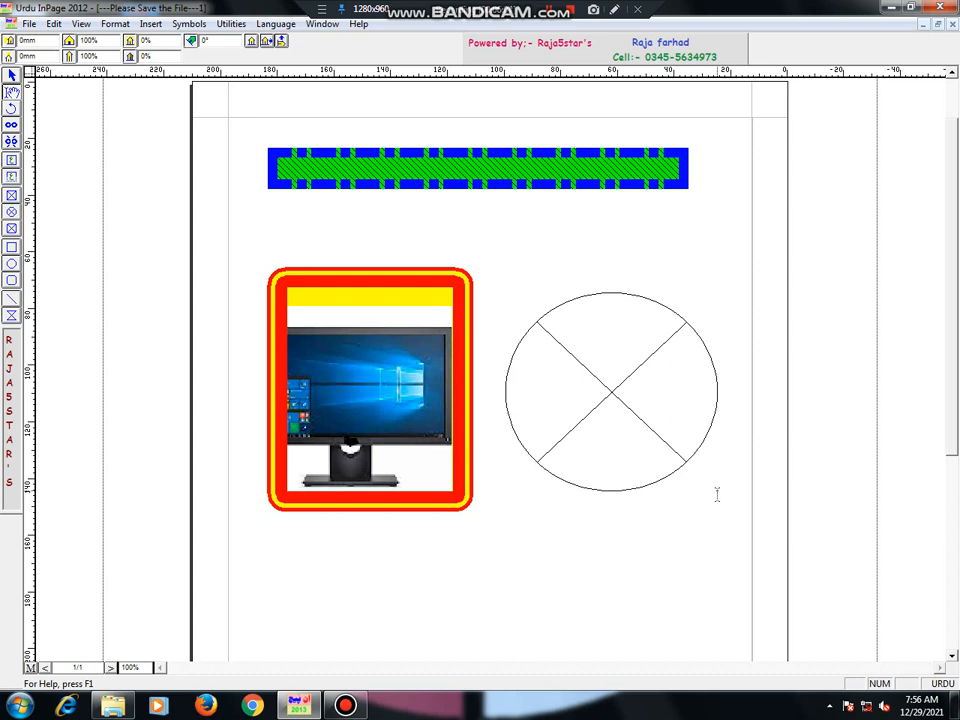
pyautogui.doubleClick(603, 361)
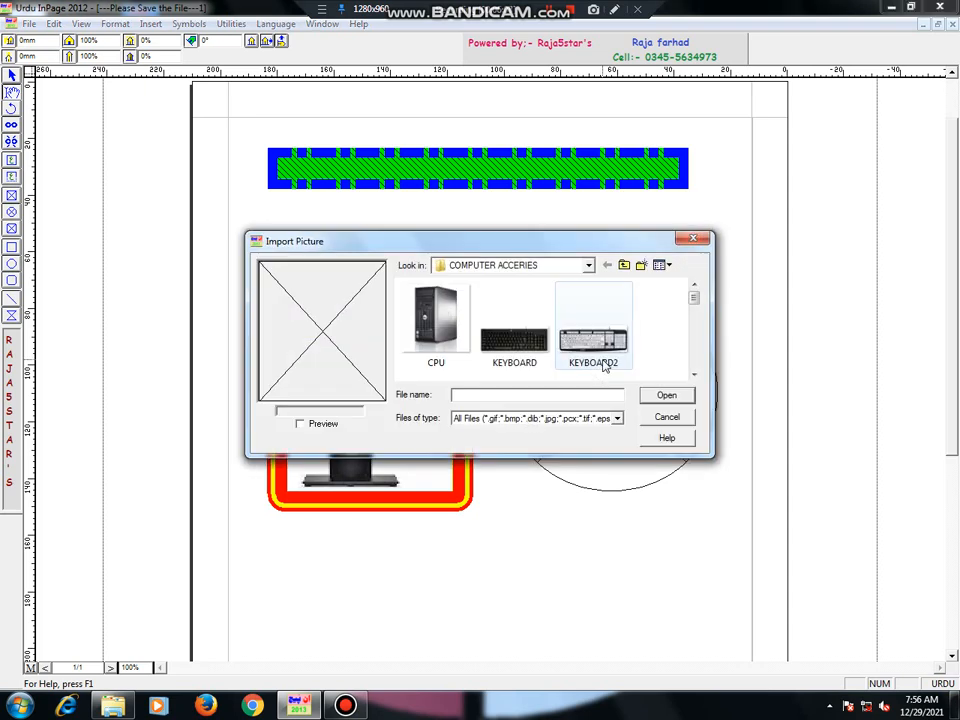
pyautogui.doubleClick(447, 340)
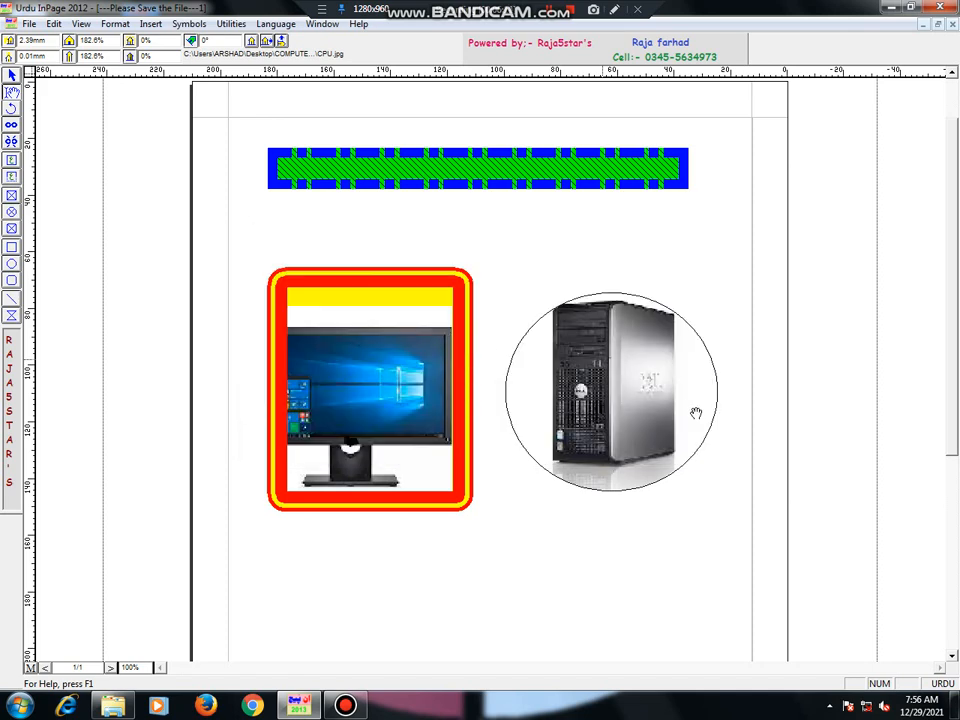
pyautogui.click(719, 542)
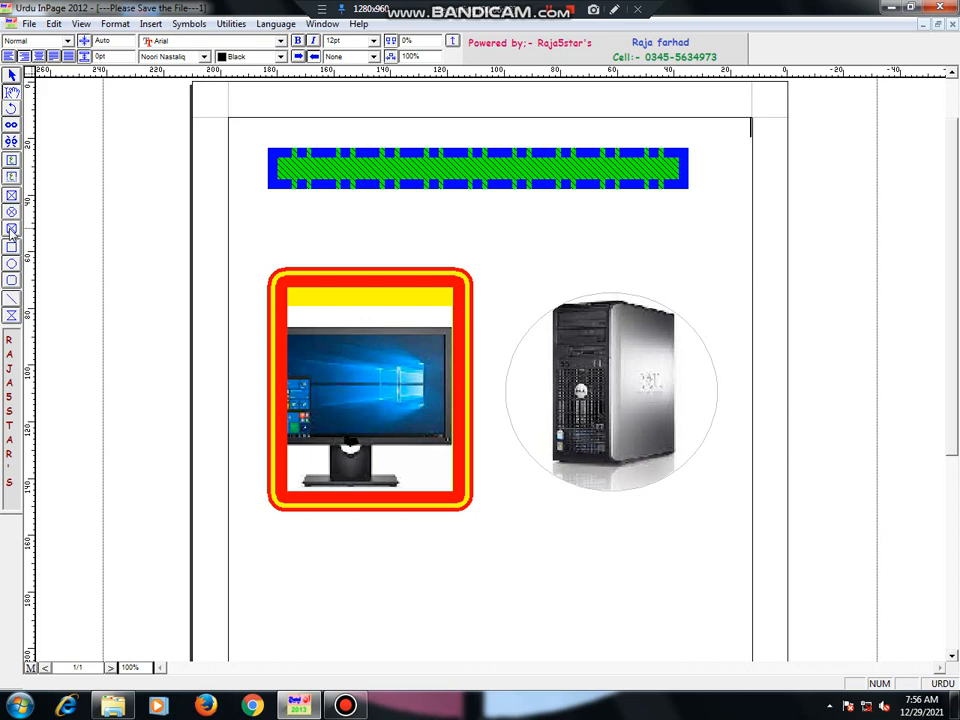
# Draw a rounded-rectangle picture frame centred below the monitor and CPU pictures and import the PRINTER2 picture into it
pyautogui.click(9, 171)
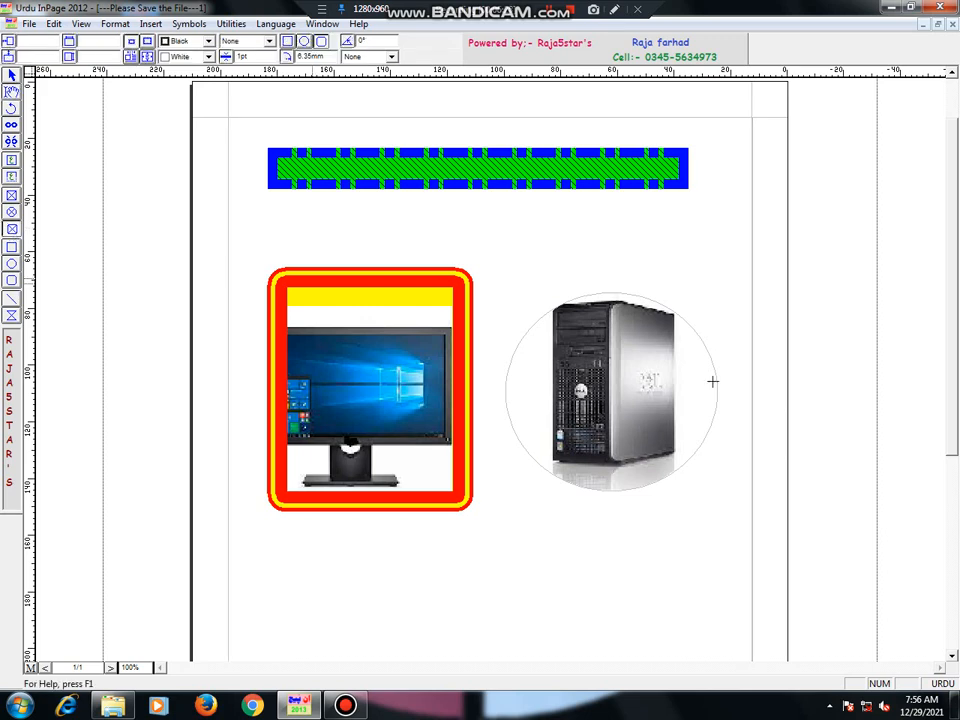
pyautogui.click(951, 660)
pyautogui.click(951, 660)
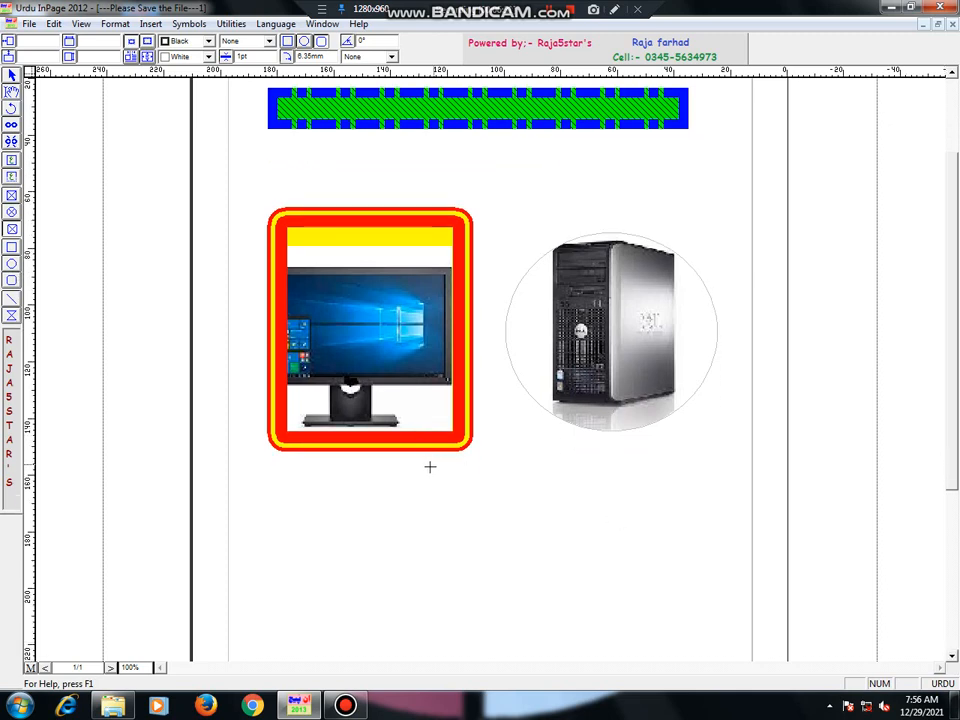
pyautogui.moveTo(401, 490)
pyautogui.mouseDown()
pyautogui.moveTo(553, 613)
pyautogui.moveTo(584, 656)
pyautogui.mouseUp()
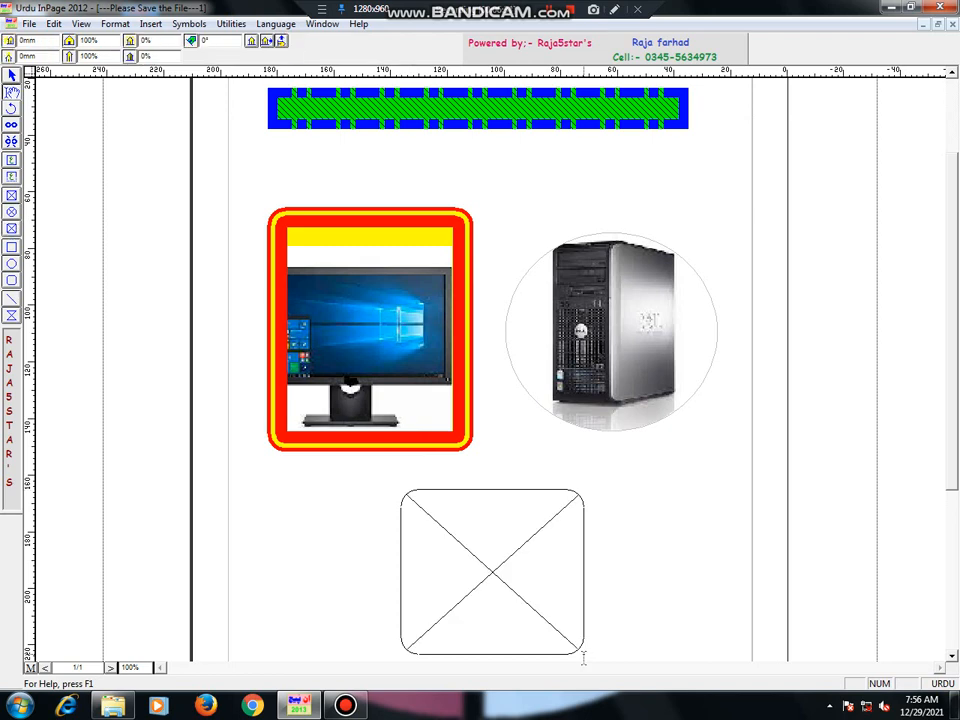
pyautogui.doubleClick(541, 564)
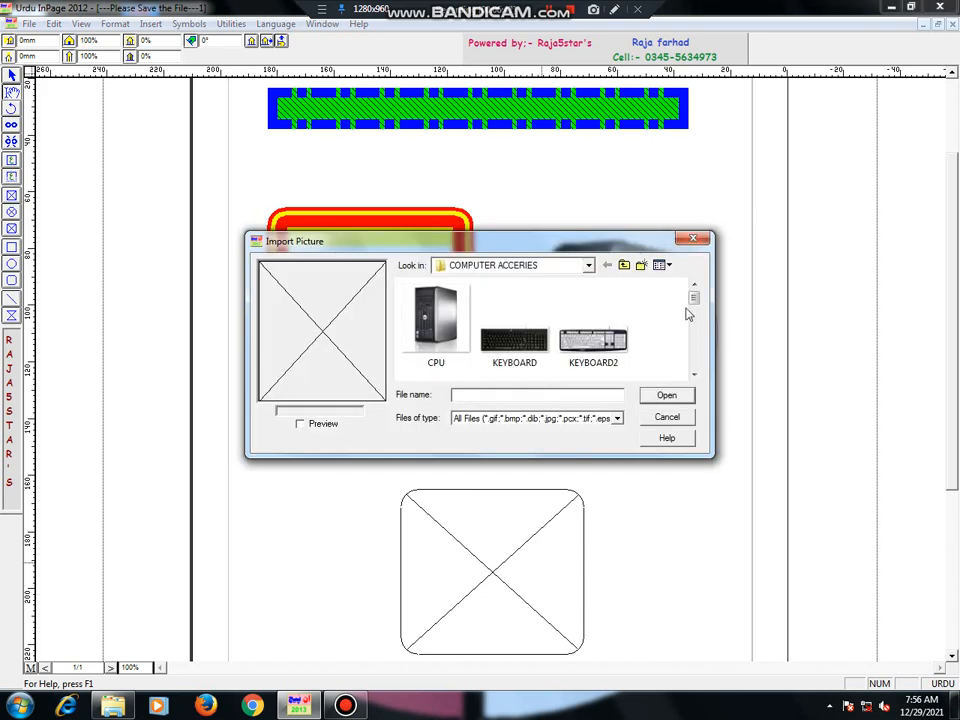
pyautogui.moveTo(694, 298); pyautogui.dragTo(699, 333)
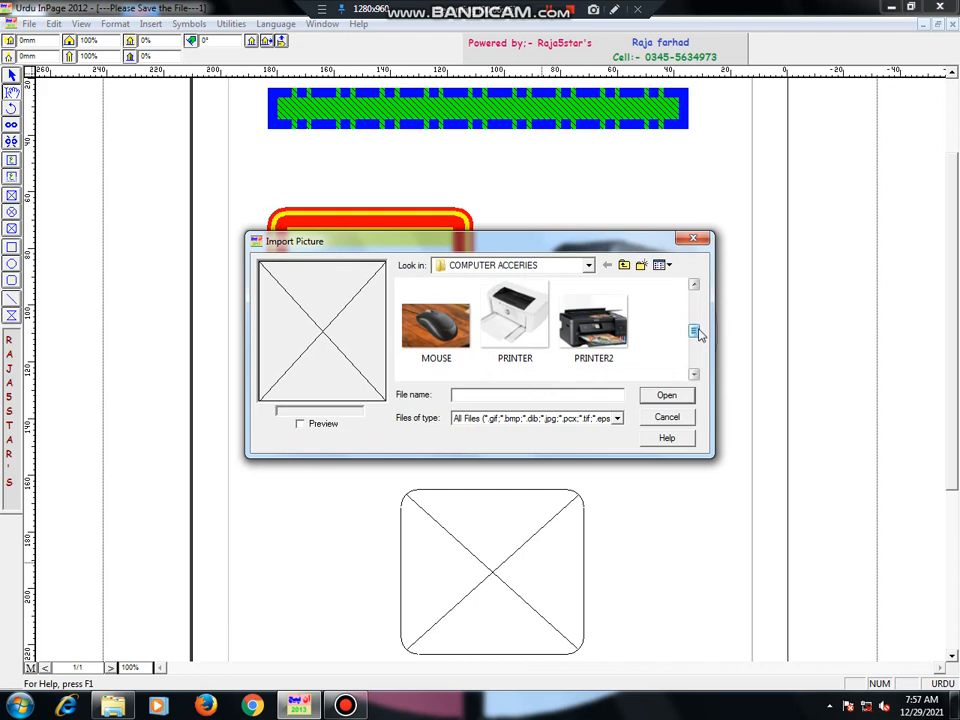
pyautogui.click(593, 322)
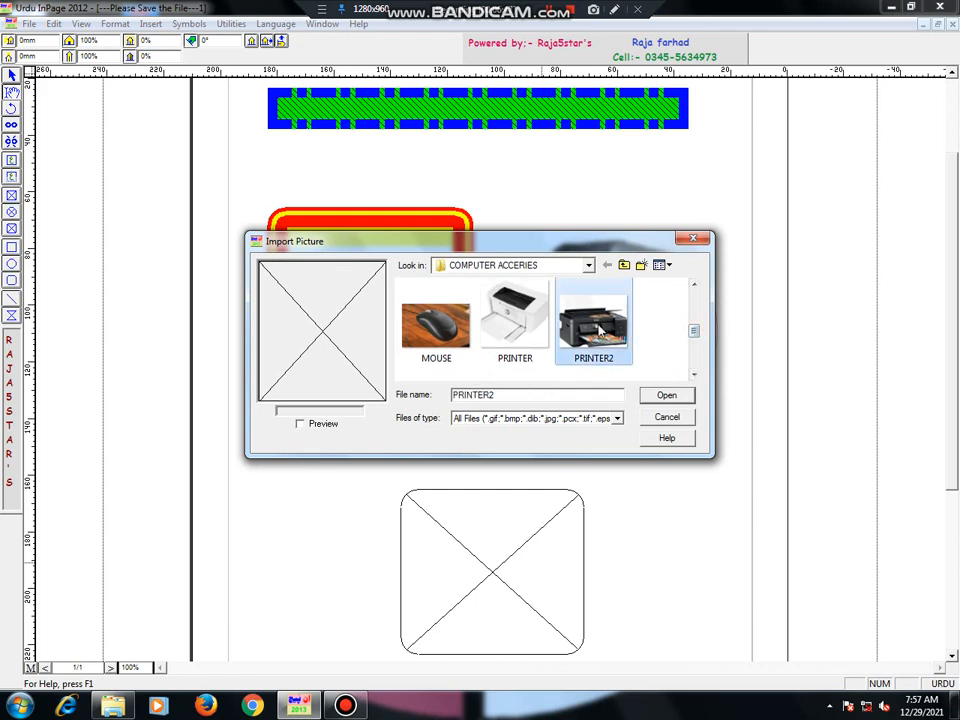
pyautogui.click(666, 395)
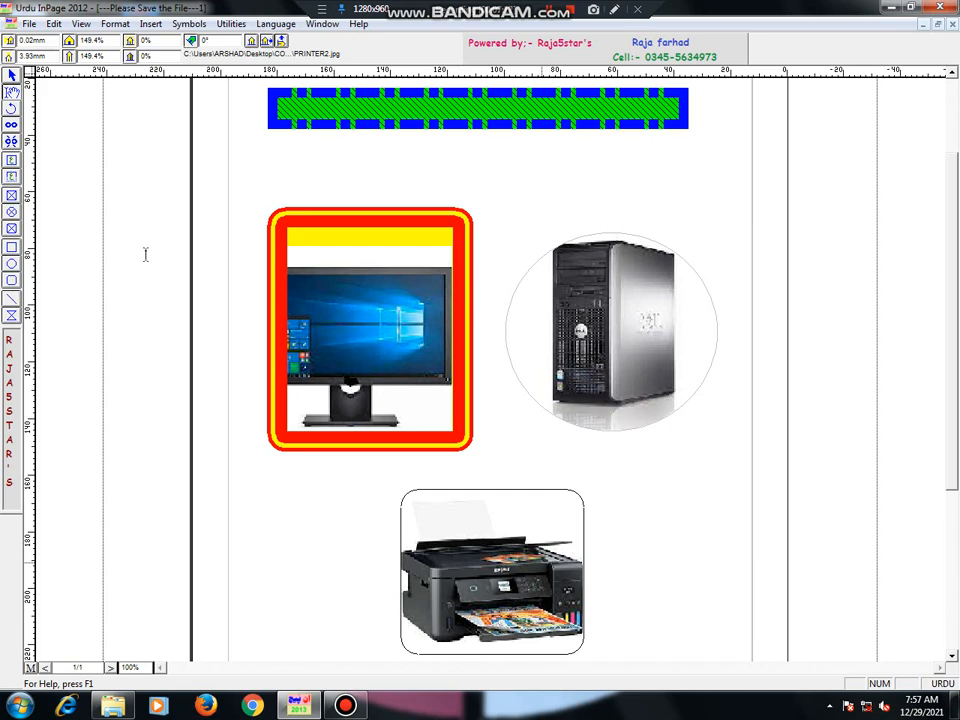
# Draw a rectangle about 38 by 35 mm left of the printer picture and shrink it from its upper-right corner to about 28 by 26 mm
pyautogui.click(11, 249)
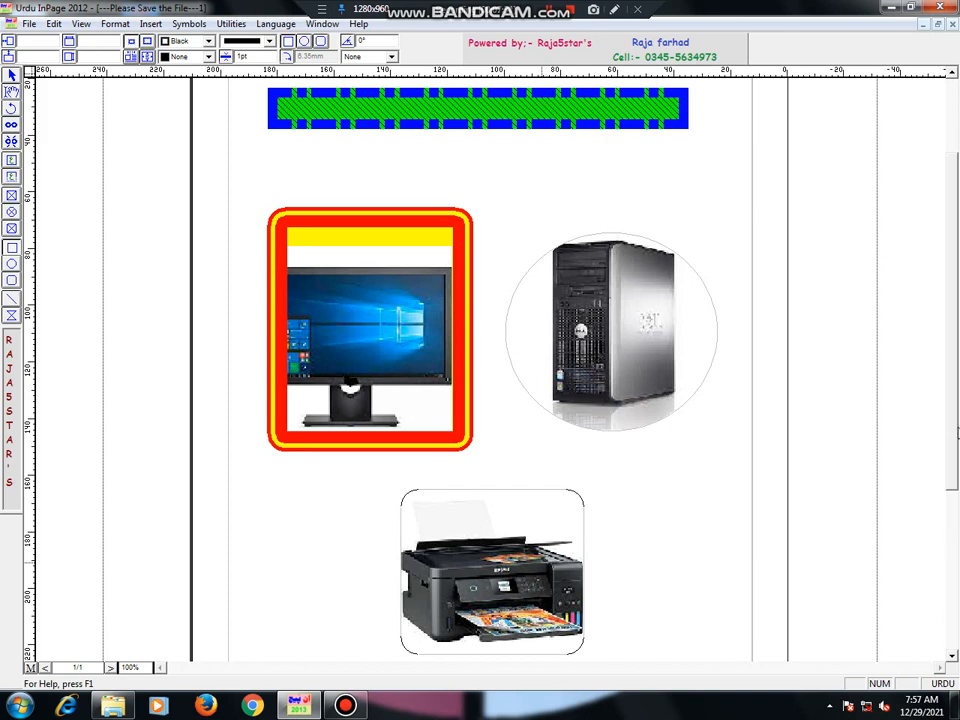
pyautogui.scroll(-3, 958, 557)
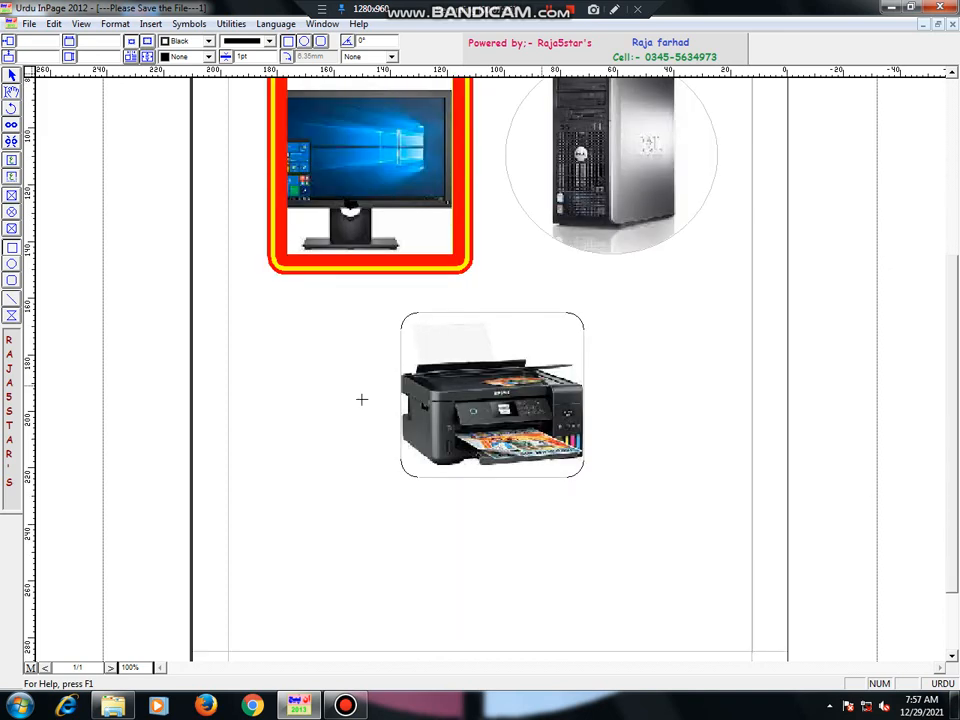
pyautogui.moveTo(253, 349); pyautogui.dragTo(356, 449)
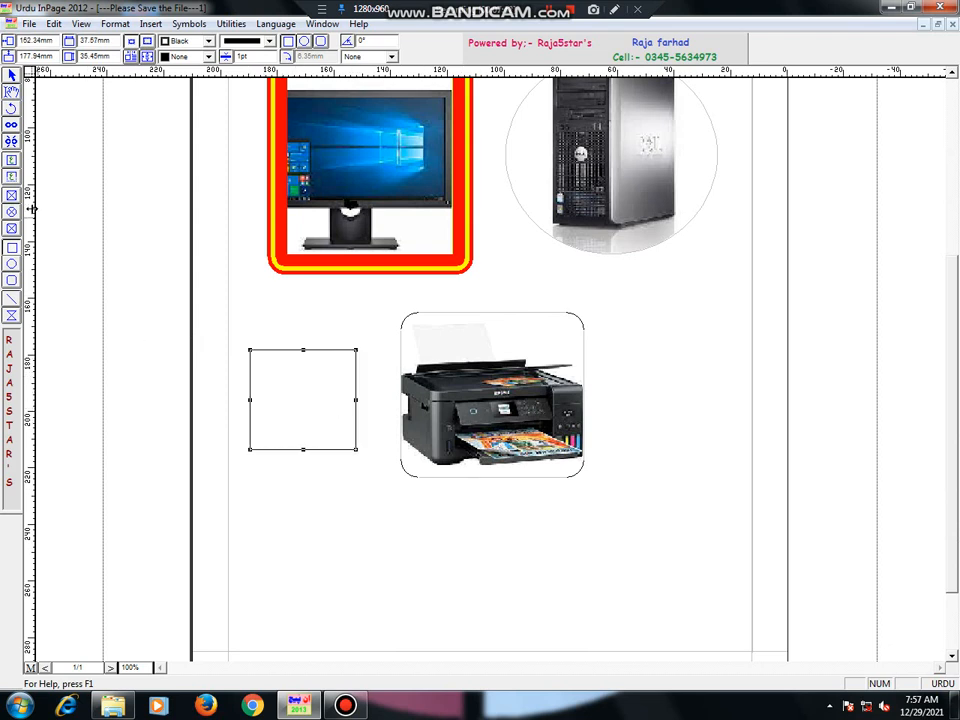
pyautogui.click(10, 78)
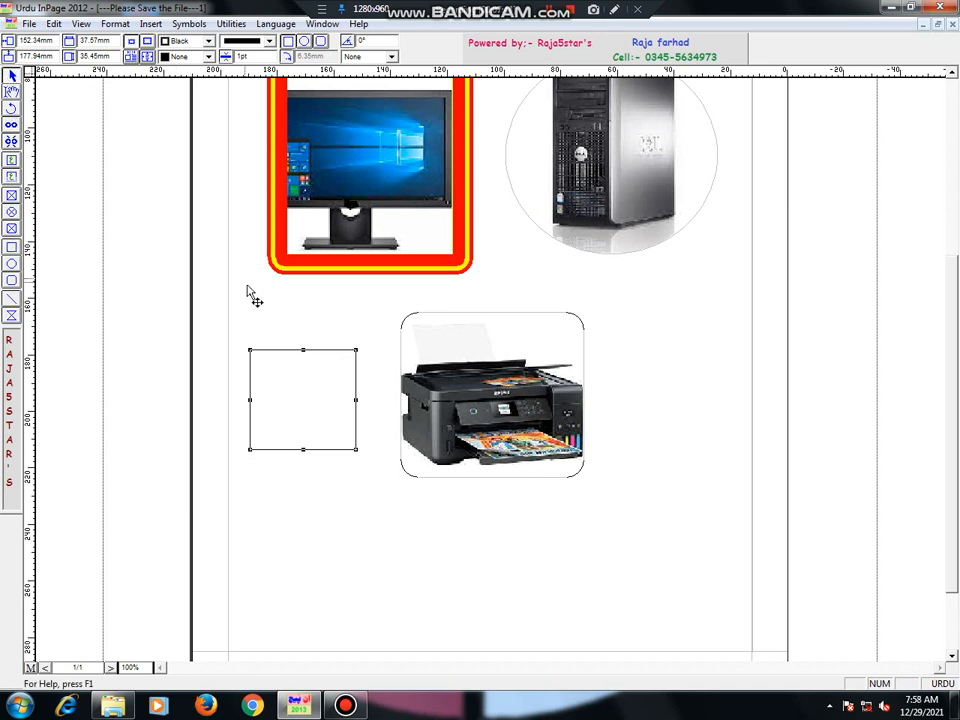
pyautogui.click(303, 364)
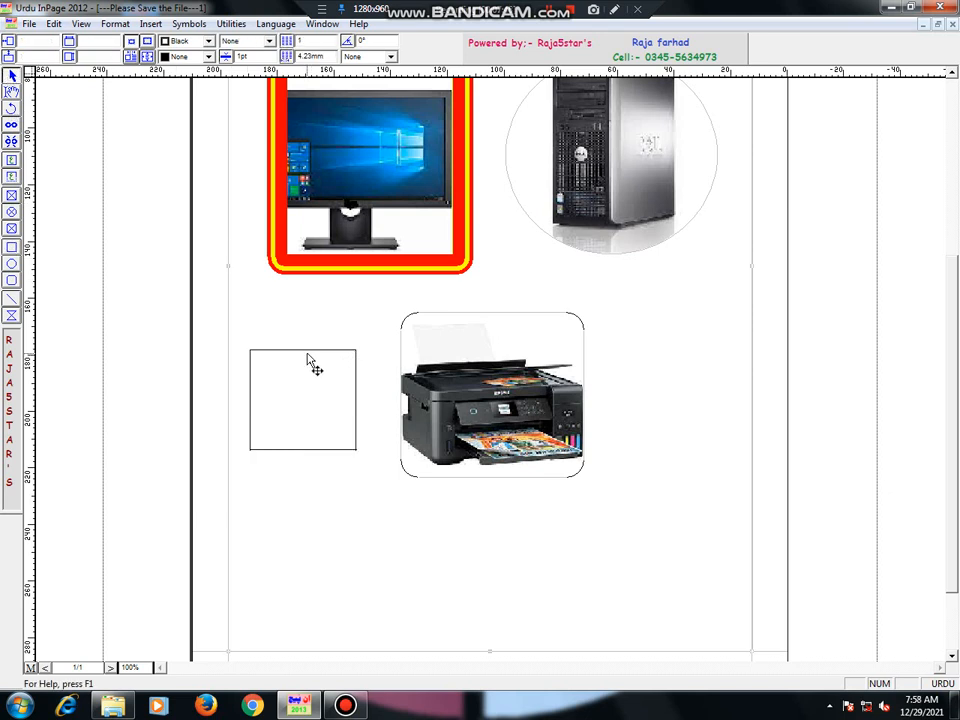
pyautogui.click(313, 352)
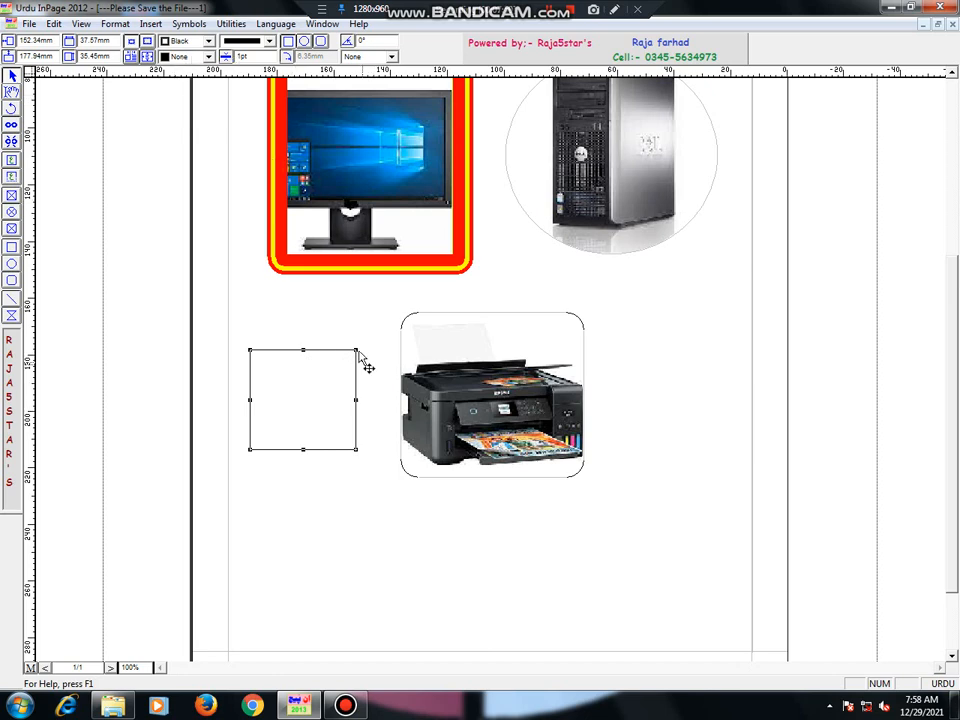
pyautogui.moveTo(356, 350); pyautogui.dragTo(328, 376)
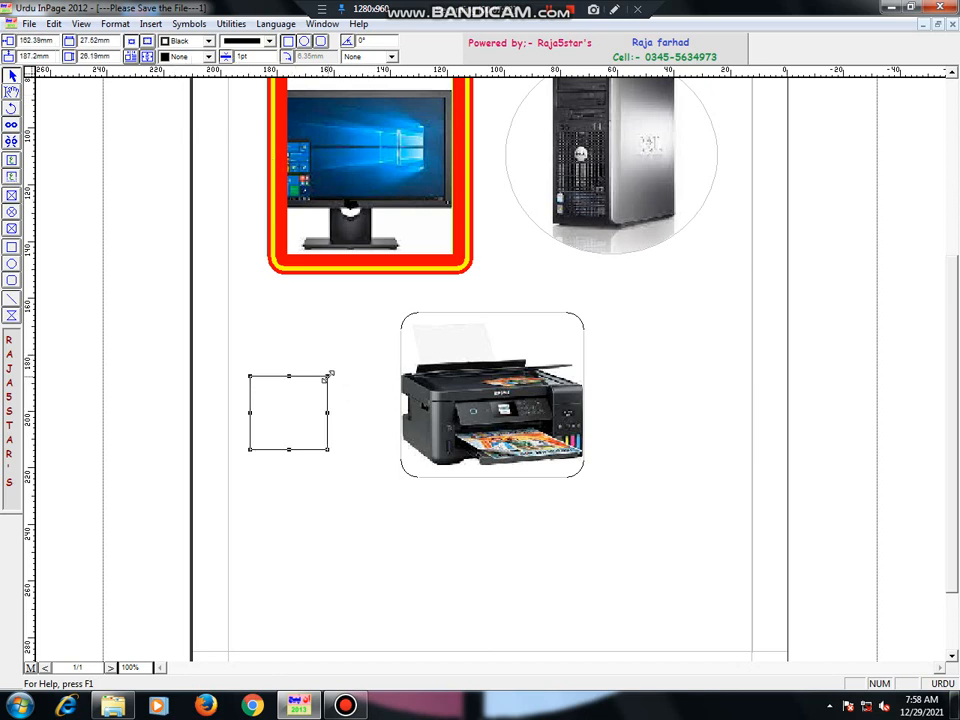
# Draw an ellipse about 47 by 36 mm below the printer picture and a rounded rectangle about 56 by 33 mm to its right
pyautogui.click(12, 266)
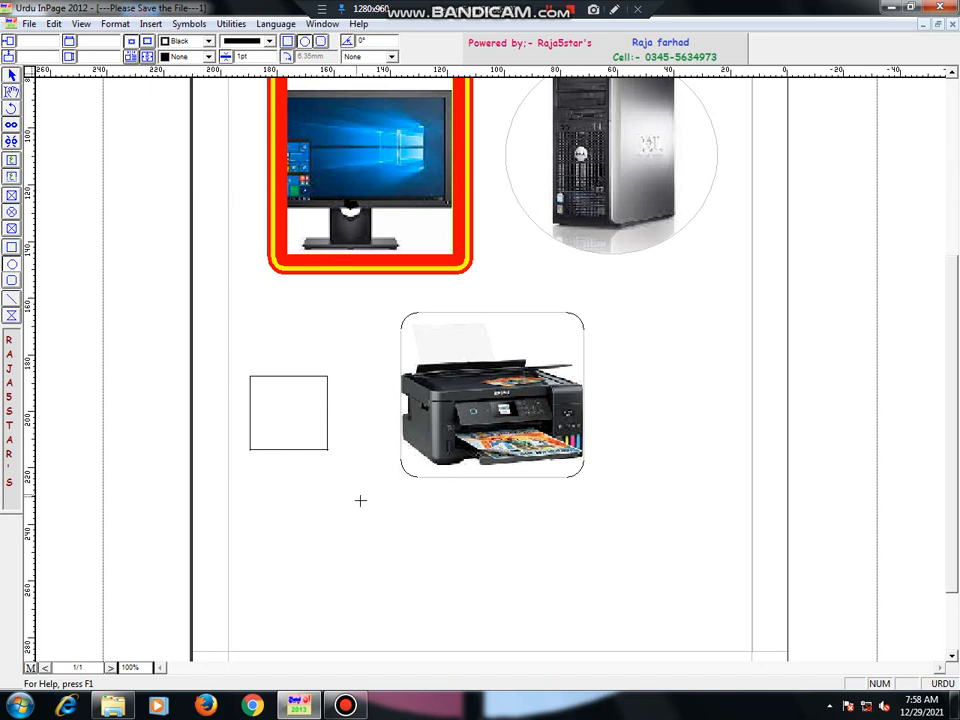
pyautogui.moveTo(362, 500); pyautogui.dragTo(493, 601)
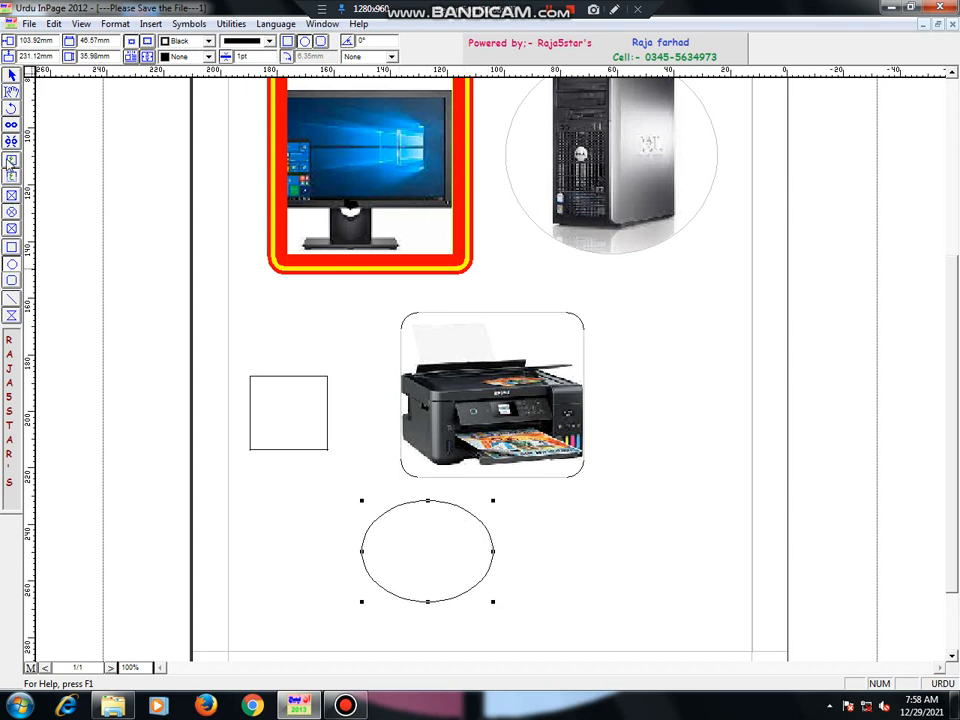
pyautogui.click(14, 76)
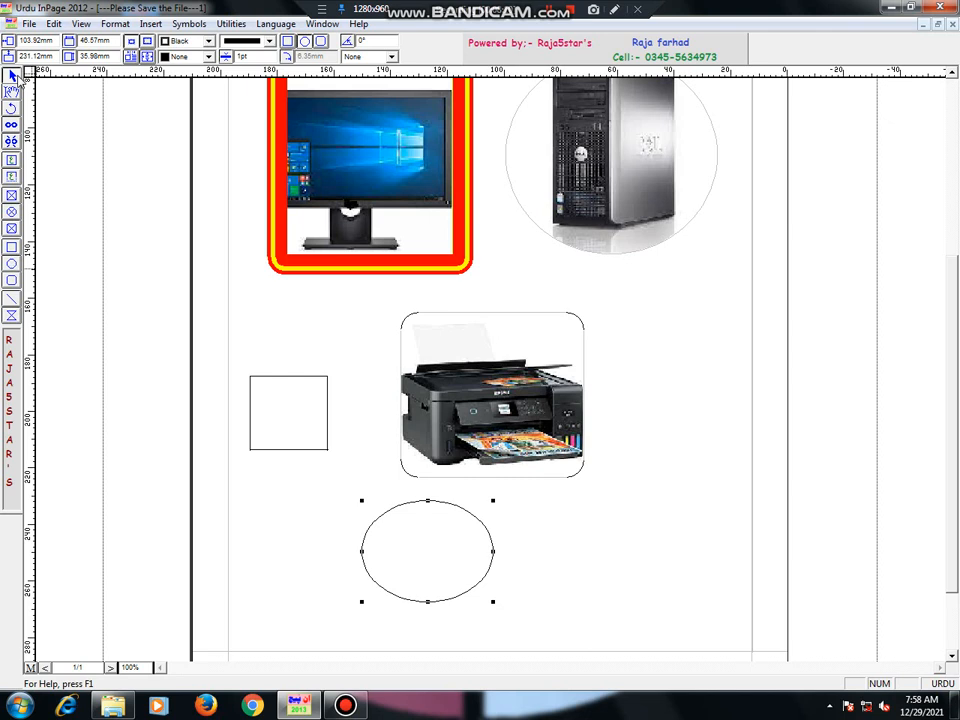
pyautogui.click(466, 541)
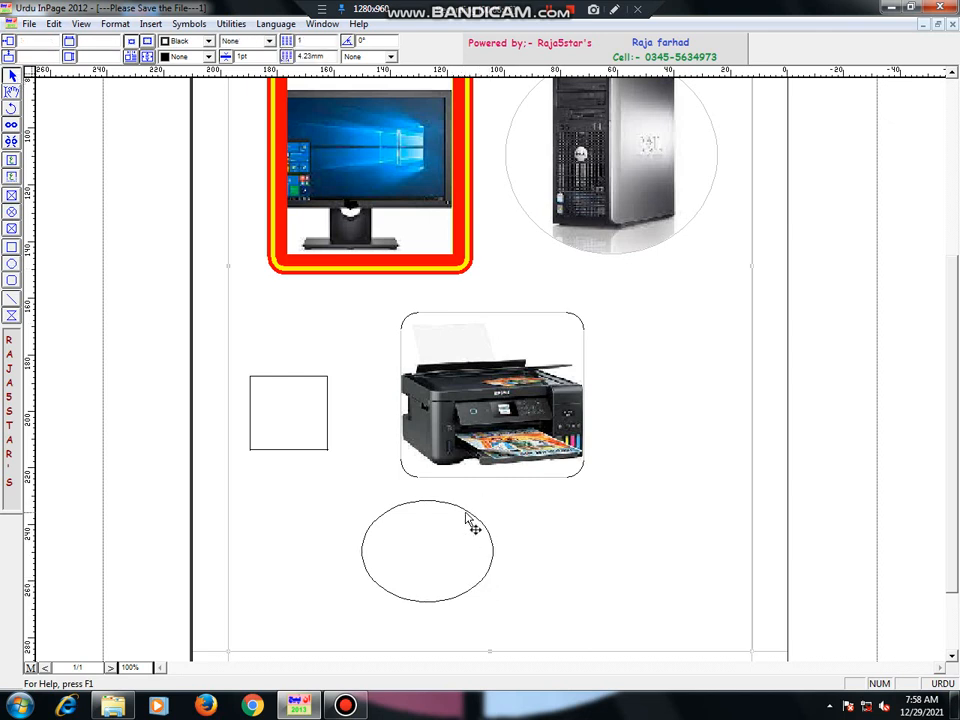
pyautogui.click(480, 524)
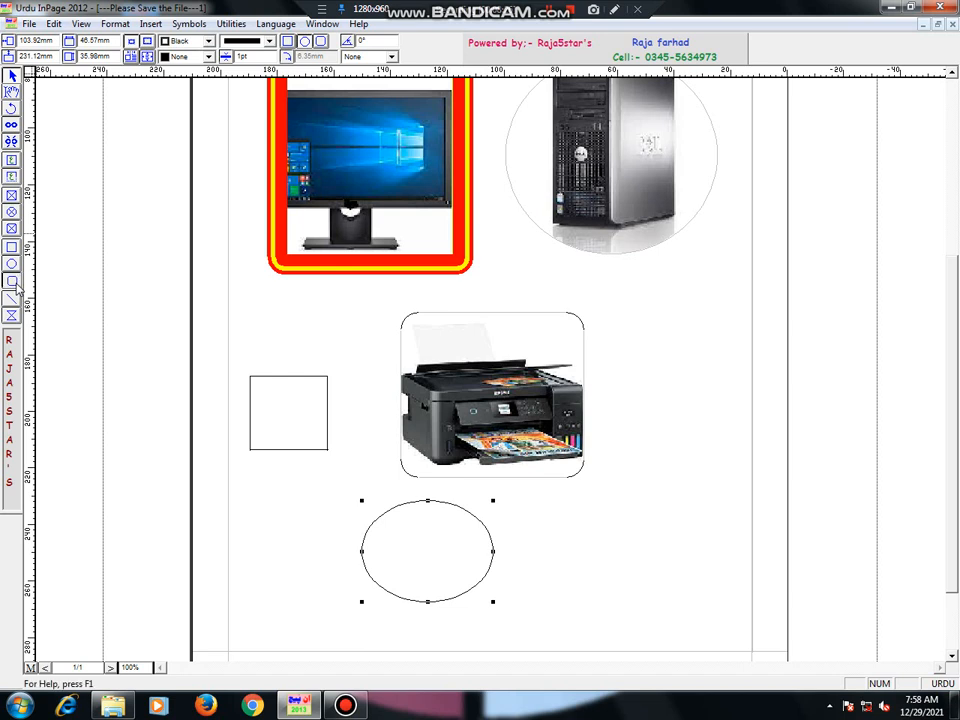
pyautogui.click(11, 211)
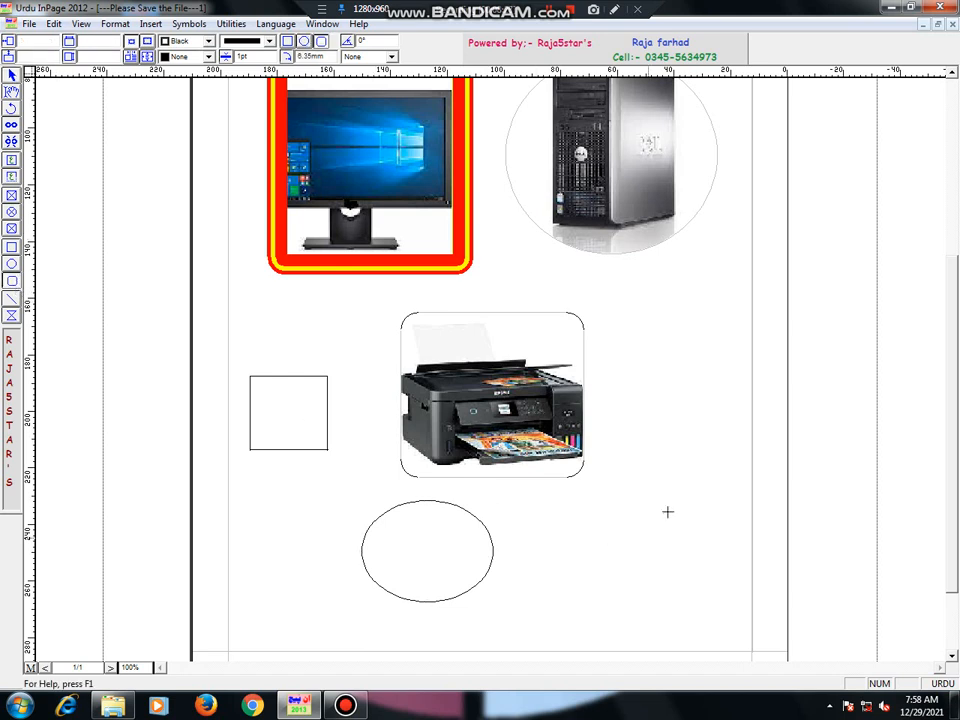
pyautogui.moveTo(696, 514); pyautogui.dragTo(538, 608)
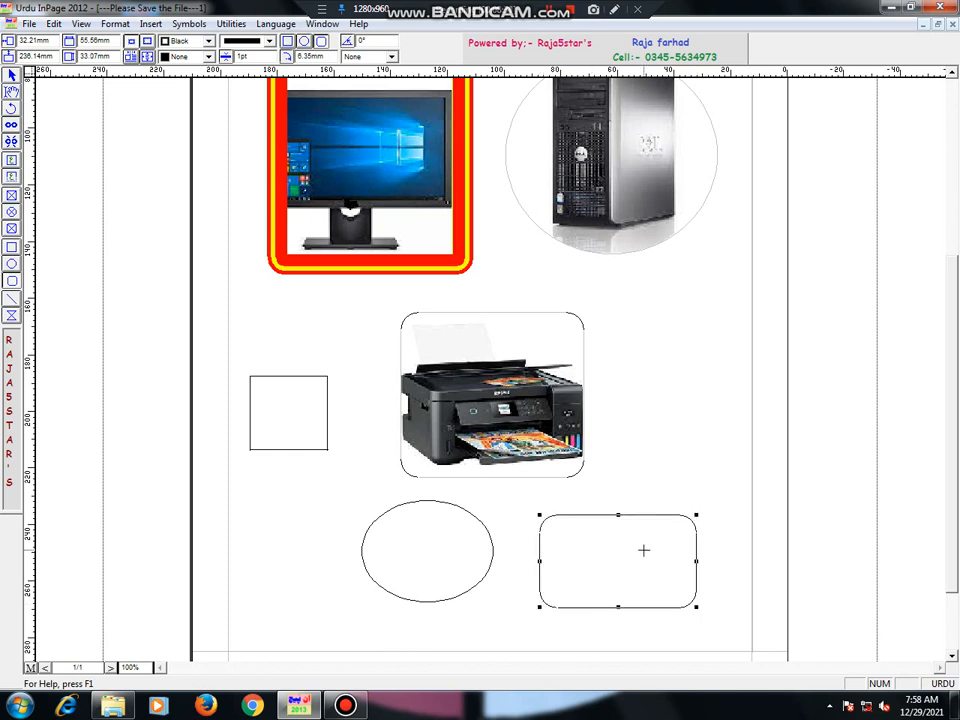
# Draw a horizontal line about 81 mm long between the monitor picture and the printer picture
pyautogui.click(11, 300)
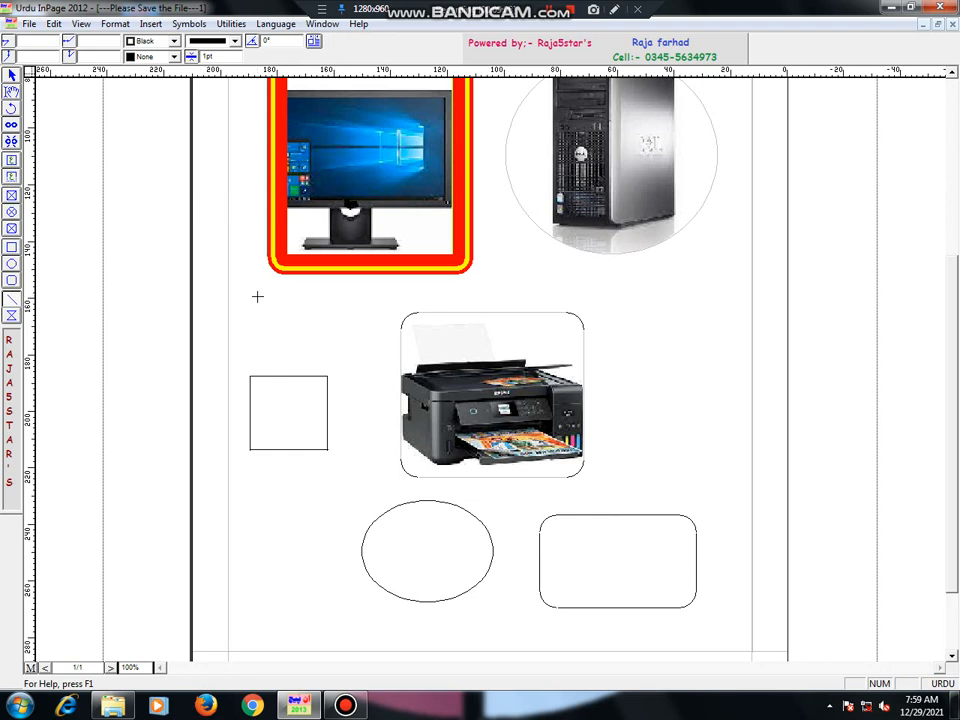
pyautogui.moveTo(258, 296); pyautogui.dragTo(487, 324)
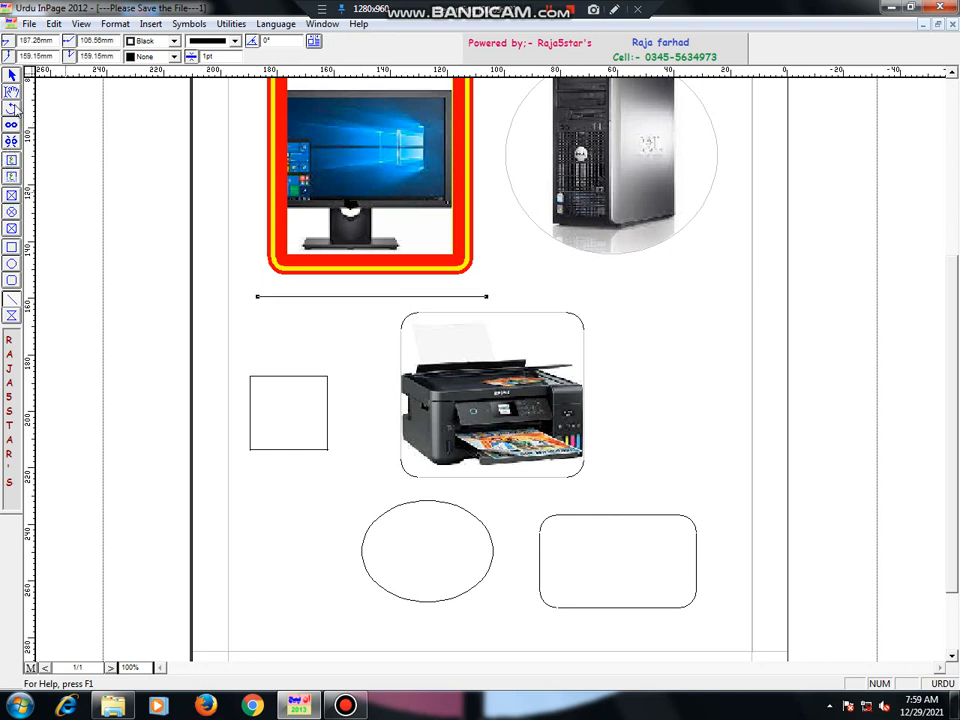
pyautogui.click(369, 355)
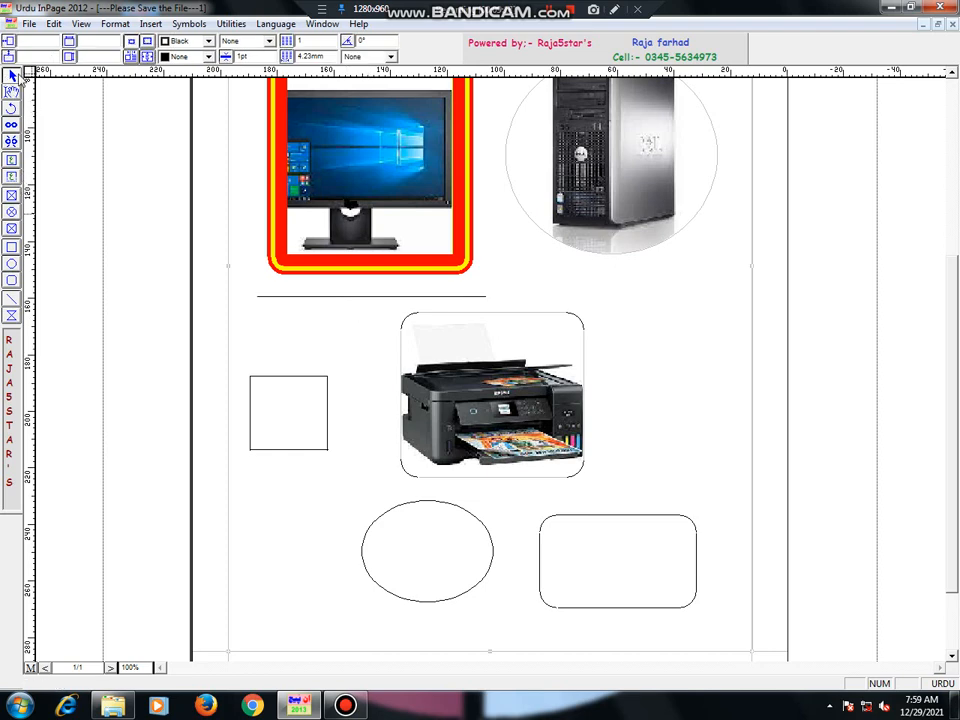
# Give the horizontal line a dashed style with a red line colour and a black fill colour
pyautogui.click(345, 297)
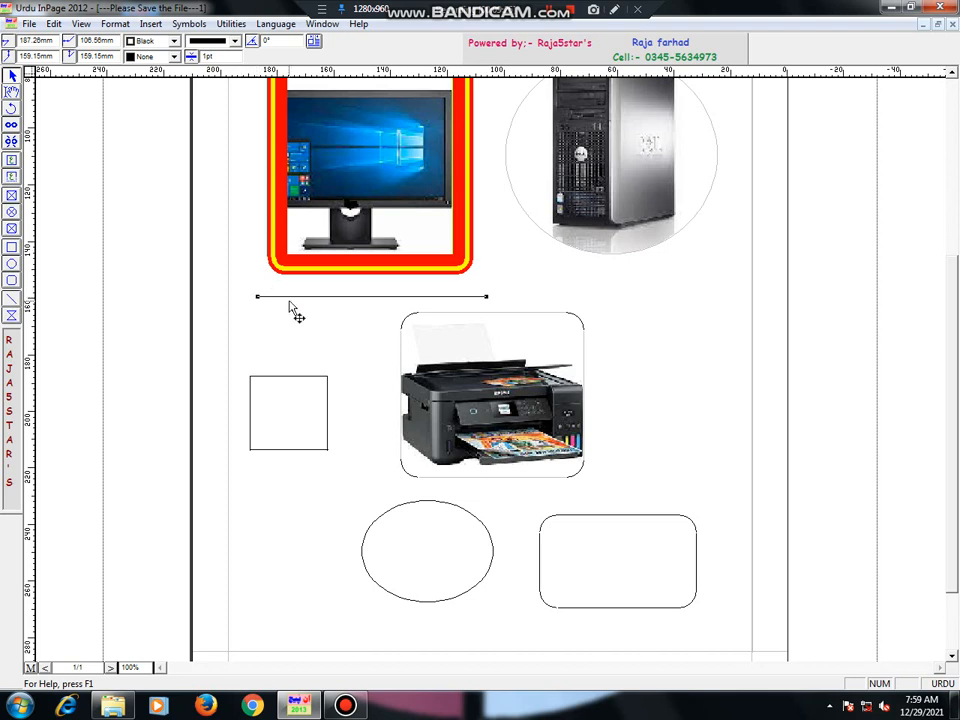
pyautogui.click(236, 41)
pyautogui.click(215, 84)
pyautogui.click(136, 41)
pyautogui.click(148, 66)
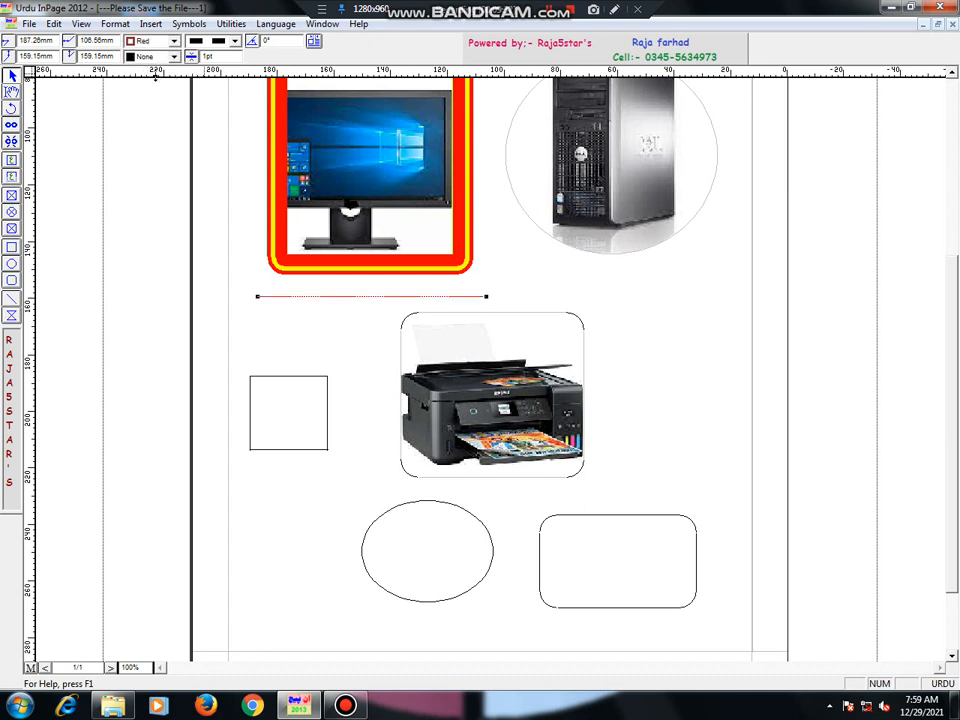
pyautogui.click(140, 57)
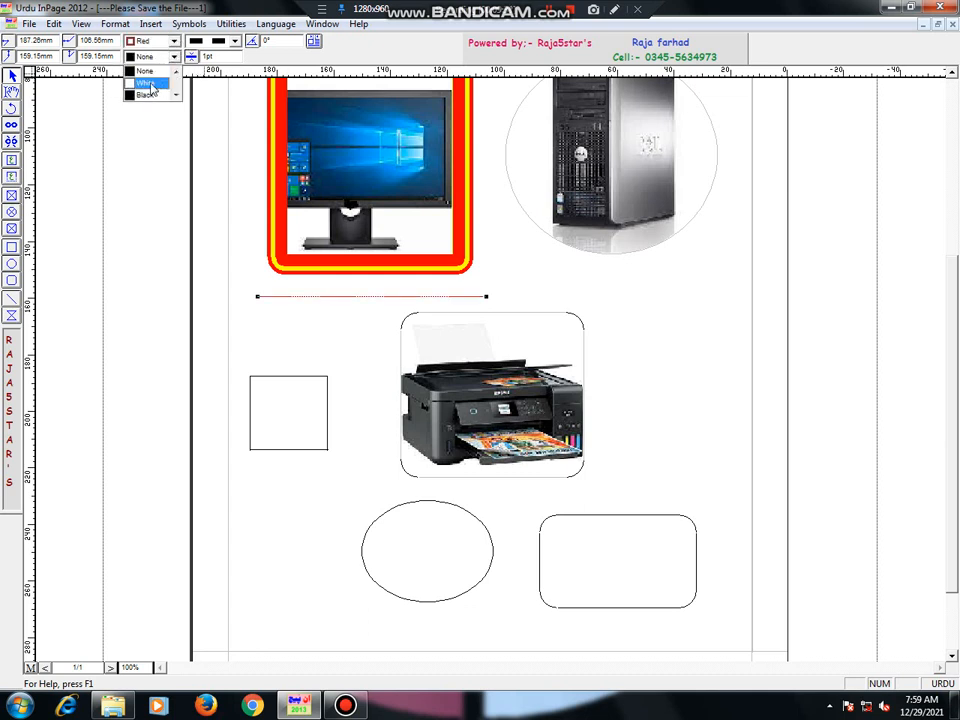
pyautogui.click(148, 95)
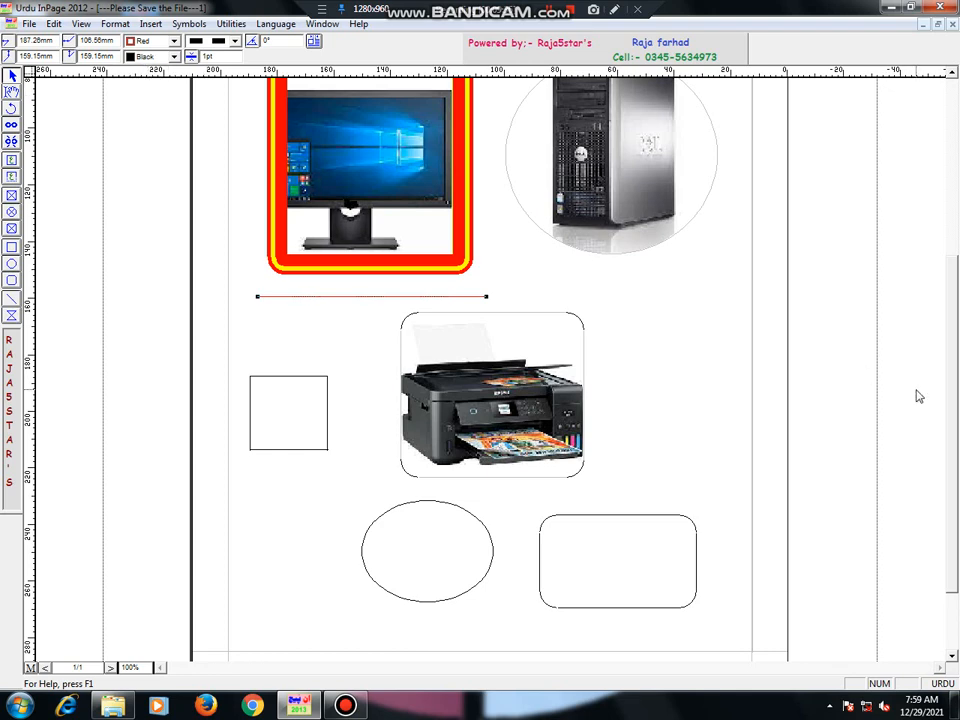